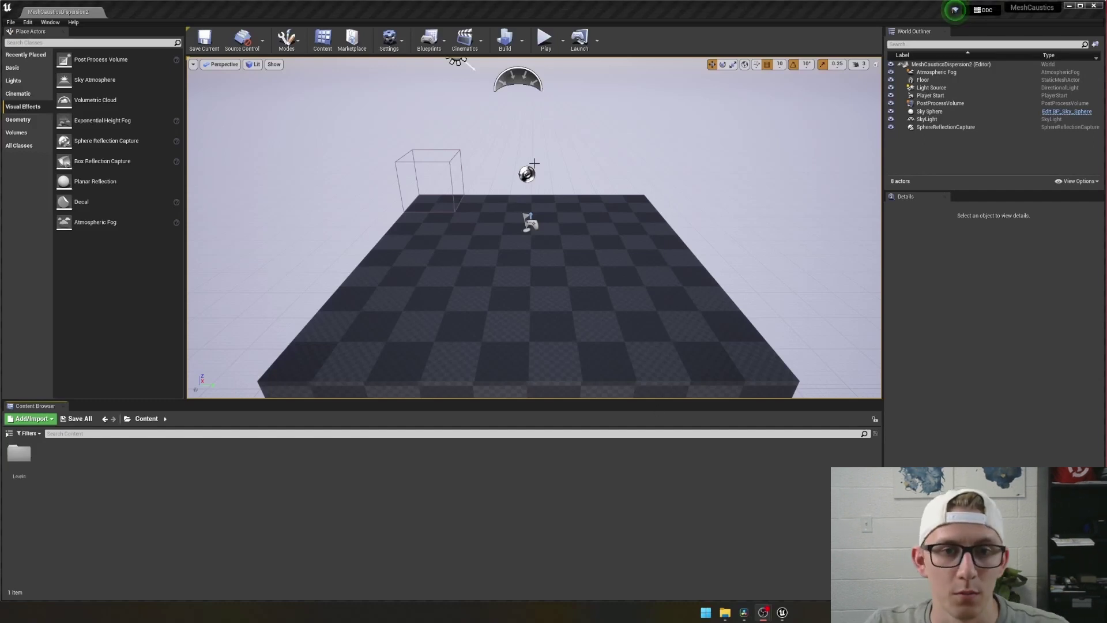
# Step: Enable Cast Mesh Caustics on the directional Light Source and set its Mesh Caustics Precision to 512x512
pyautogui.click(932, 88)
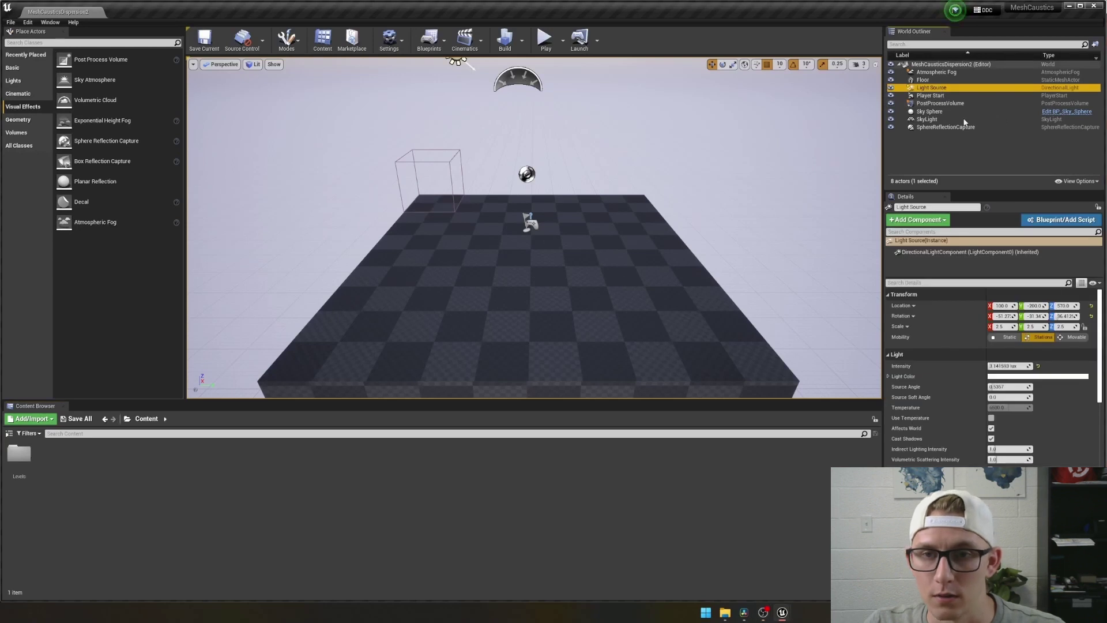
pyautogui.click(920, 282)
pyautogui.write('me')
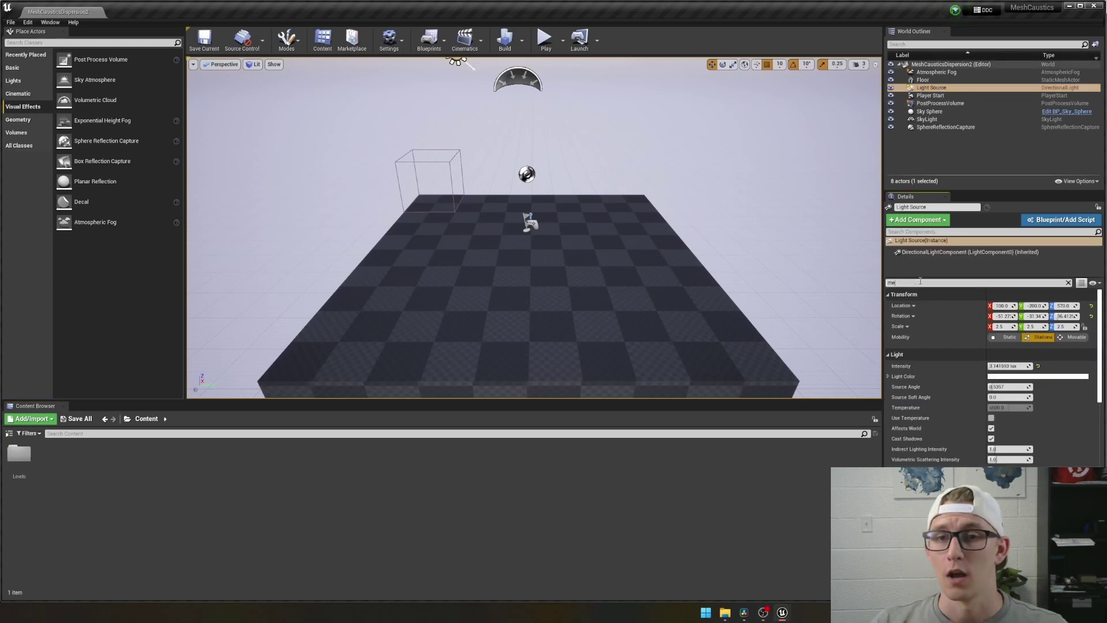
pyautogui.write('sh')
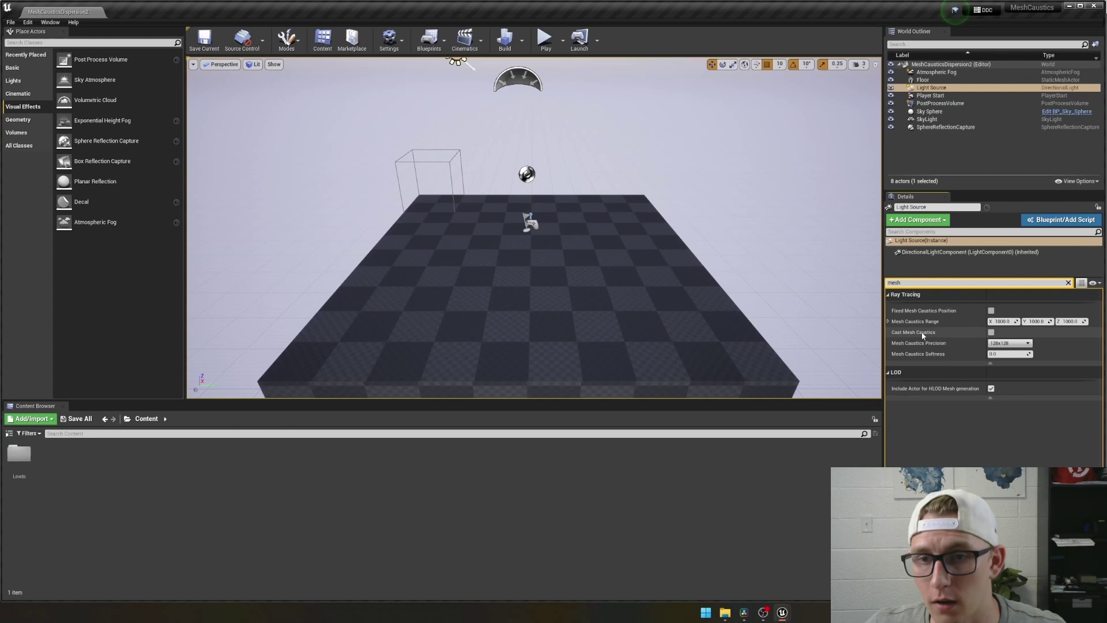
pyautogui.click(992, 333)
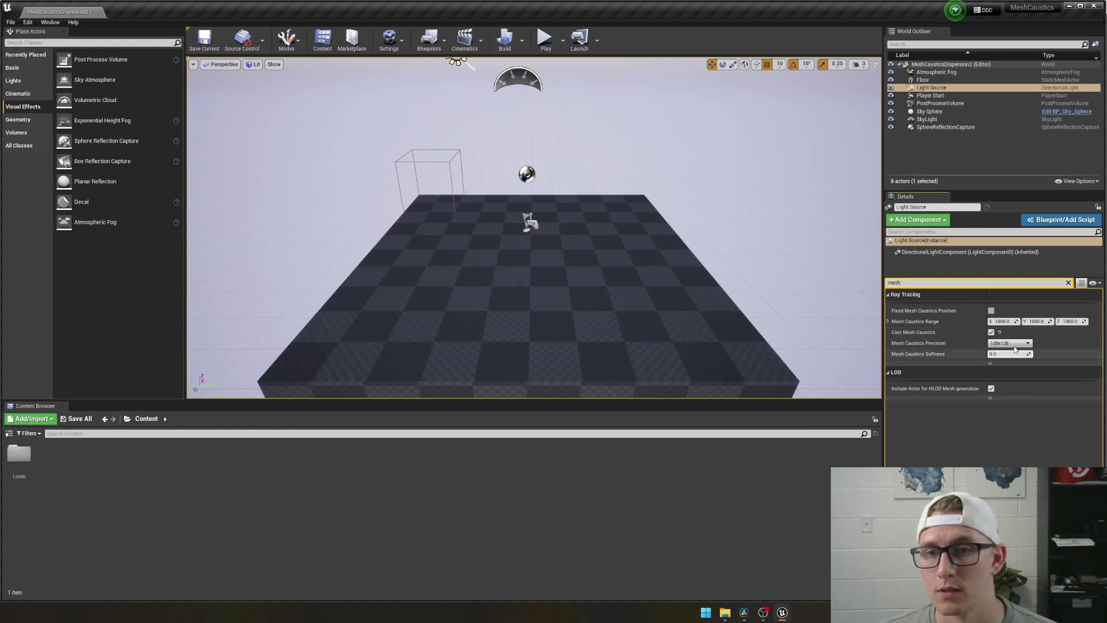
pyautogui.click(1009, 344)
pyautogui.click(1002, 368)
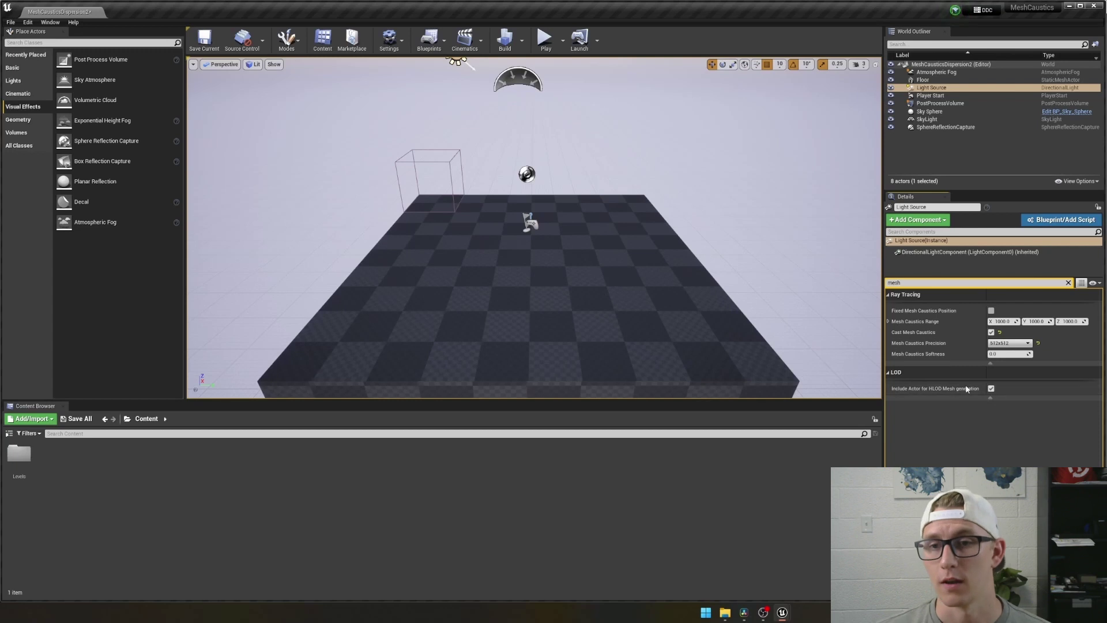
pyautogui.click(1068, 283)
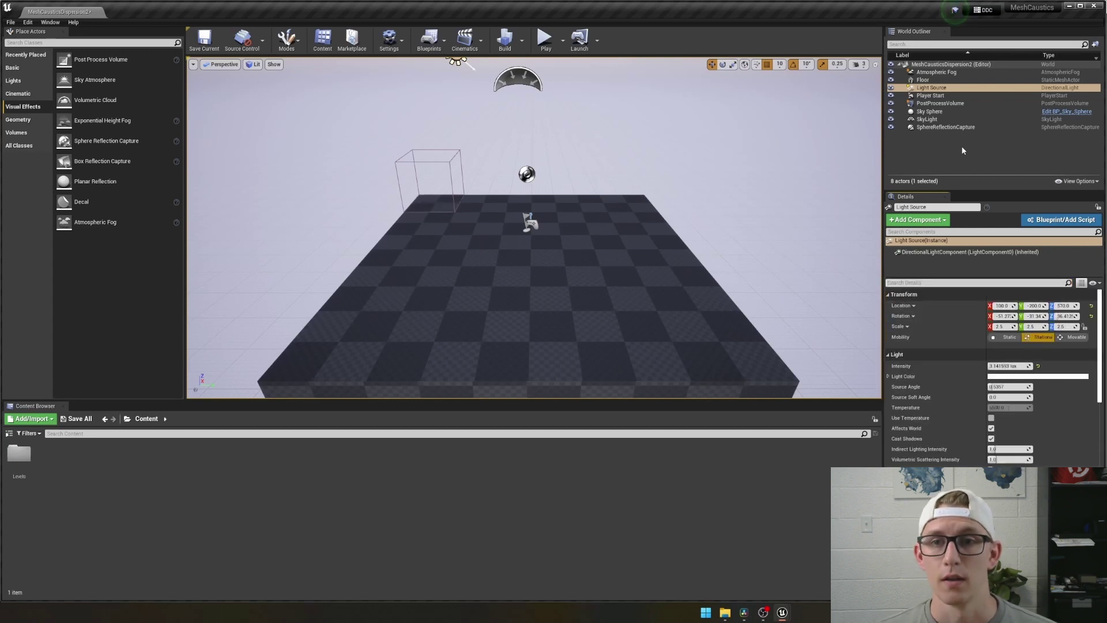
# Step: Delete the sphere reflection capture from the level and place a point light above the middle of the floor
pyautogui.click(937, 127)
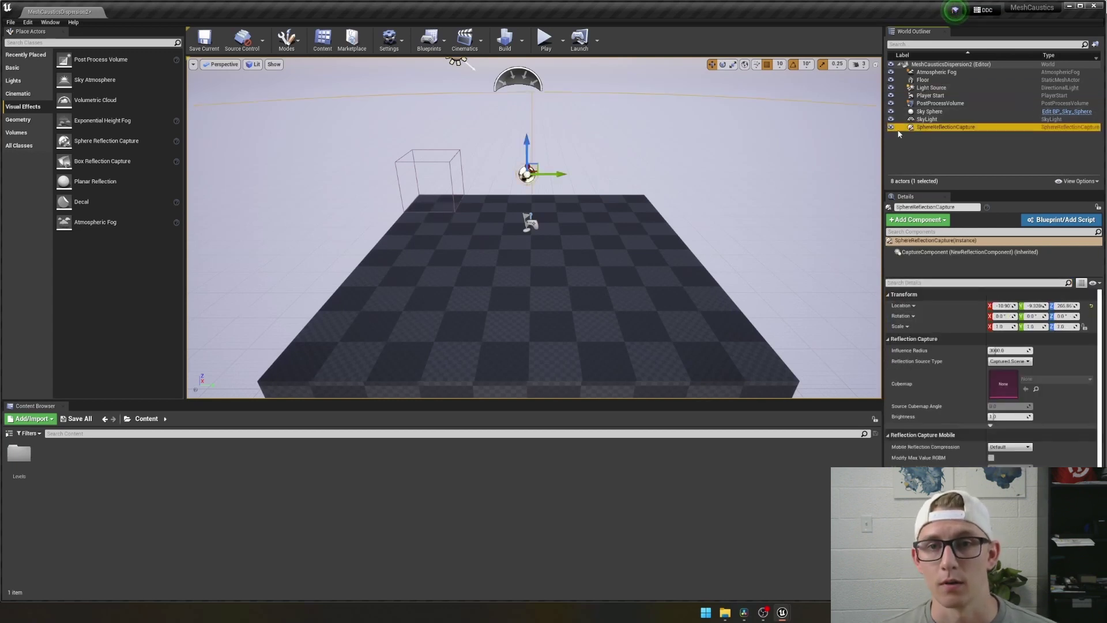
pyautogui.press('Delete')
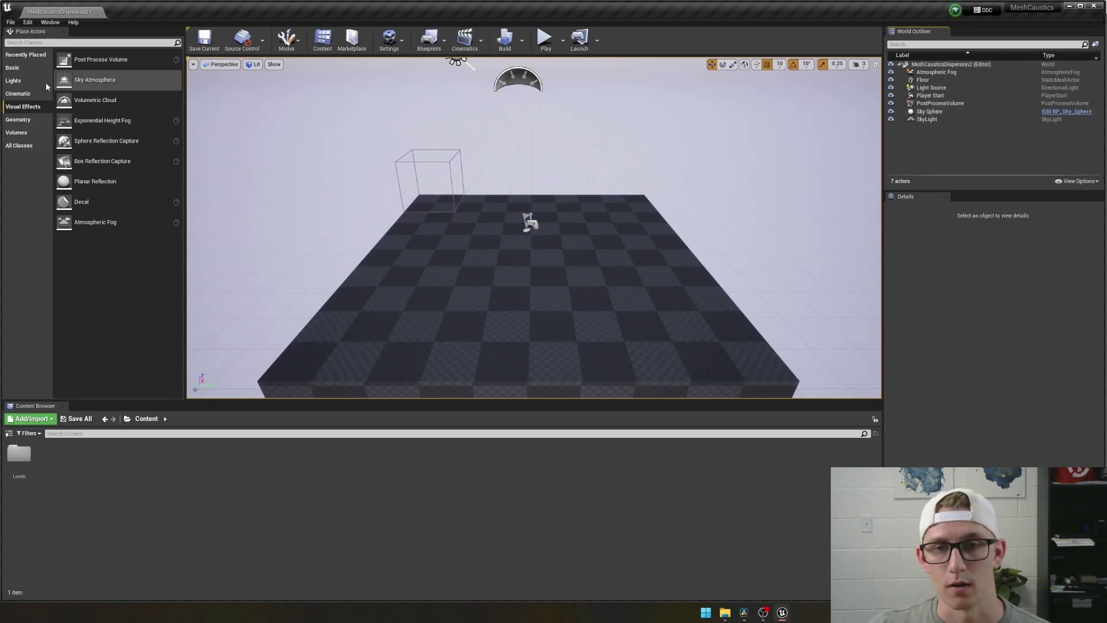
pyautogui.click(14, 81)
pyautogui.moveTo(118, 84); pyautogui.dragTo(528, 141)
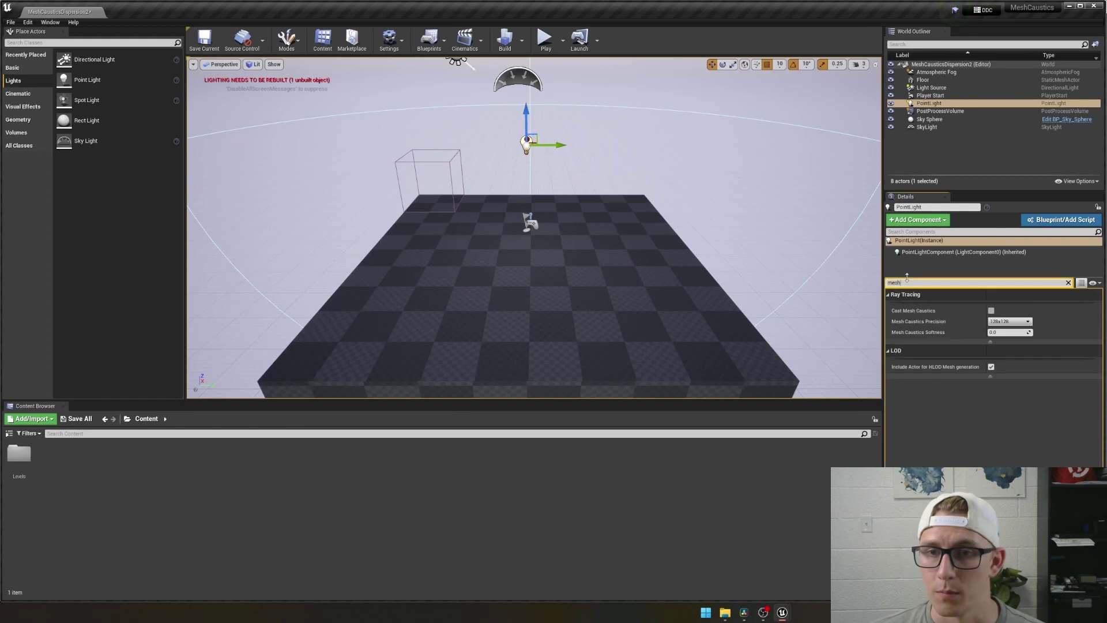
# Step: Enable Cast Mesh Caustics on the point light, raise its Mesh Caustics Precision, and set its intensity to 10
pyautogui.click(1009, 321)
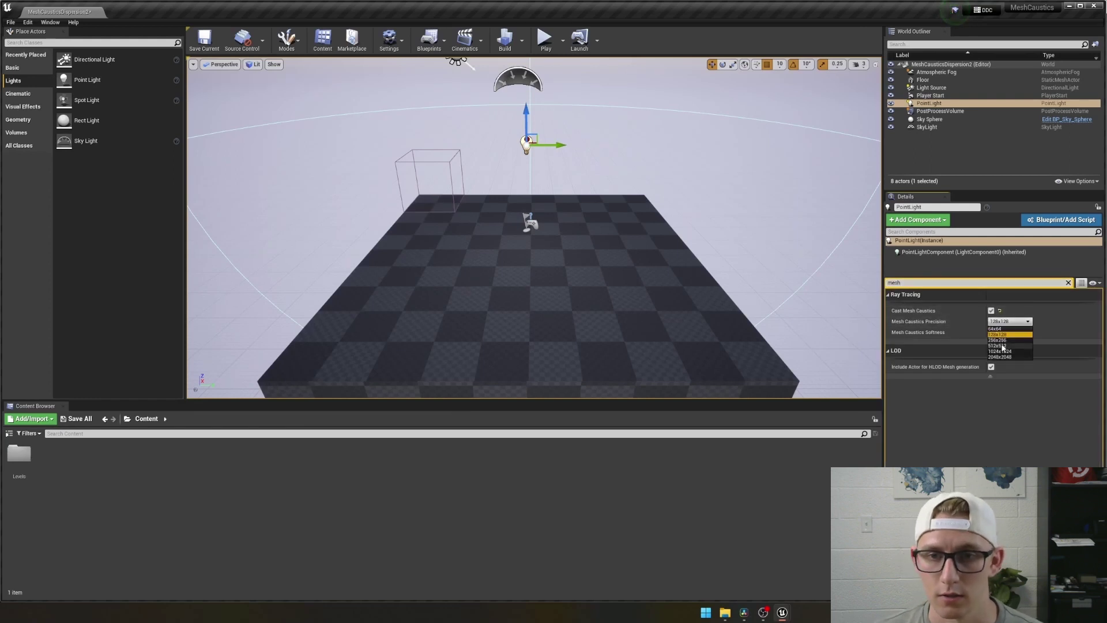
pyautogui.click(1003, 340)
pyautogui.click(1068, 282)
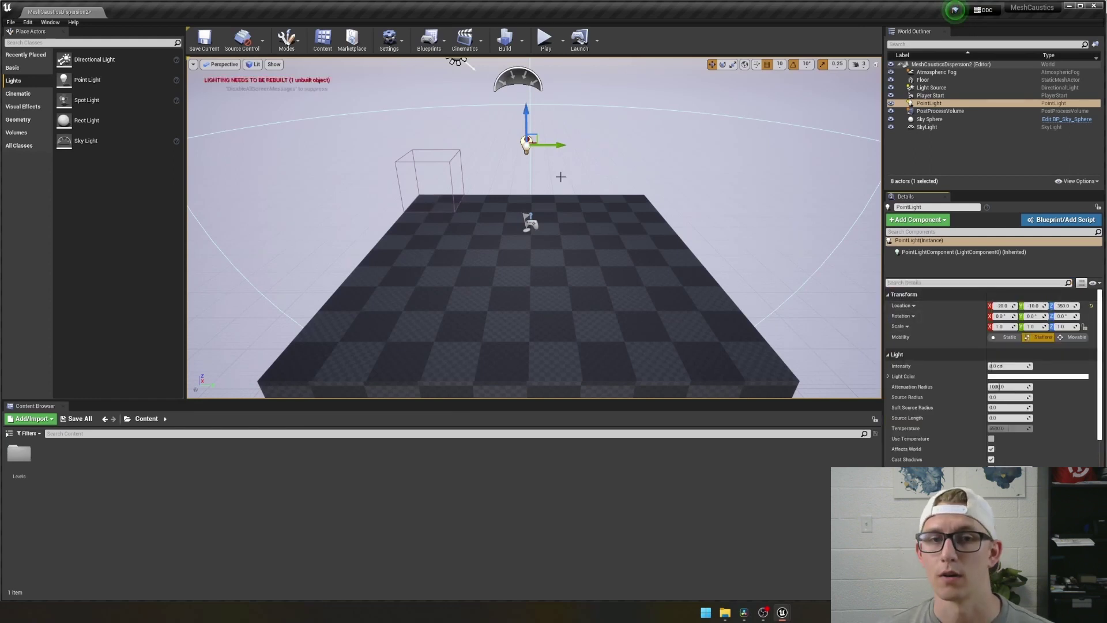
pyautogui.click(1000, 366)
pyautogui.write('10')
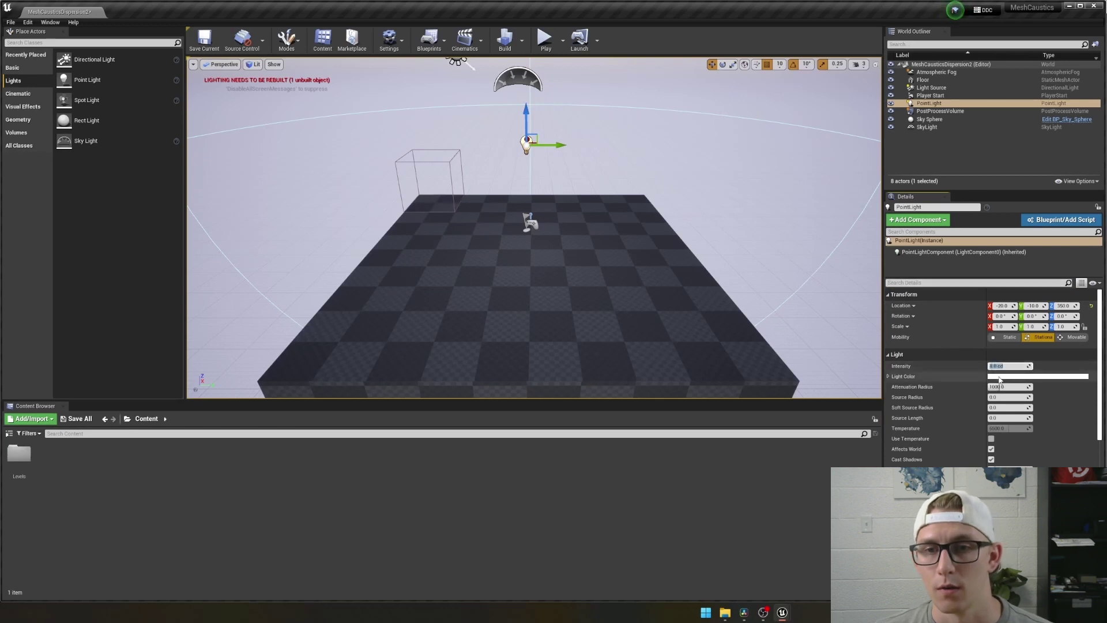
pyautogui.click(362, 183)
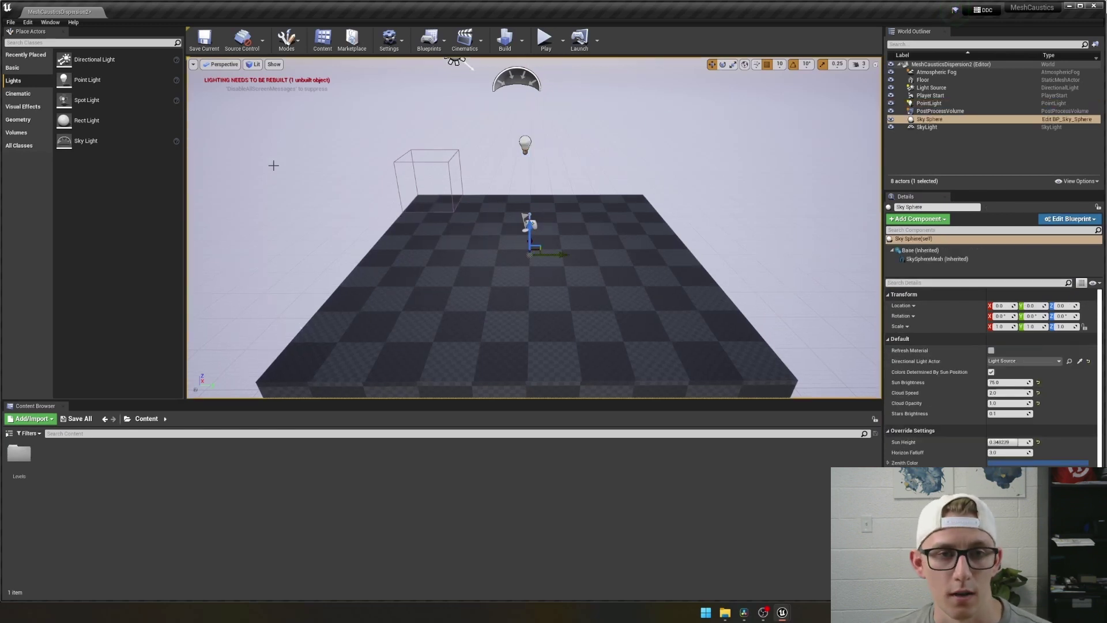
# Step: Set the mobility of both the directional Light Source and the point light to Movable
pyautogui.moveTo(273, 165); pyautogui.dragTo(266, 110, button='right')
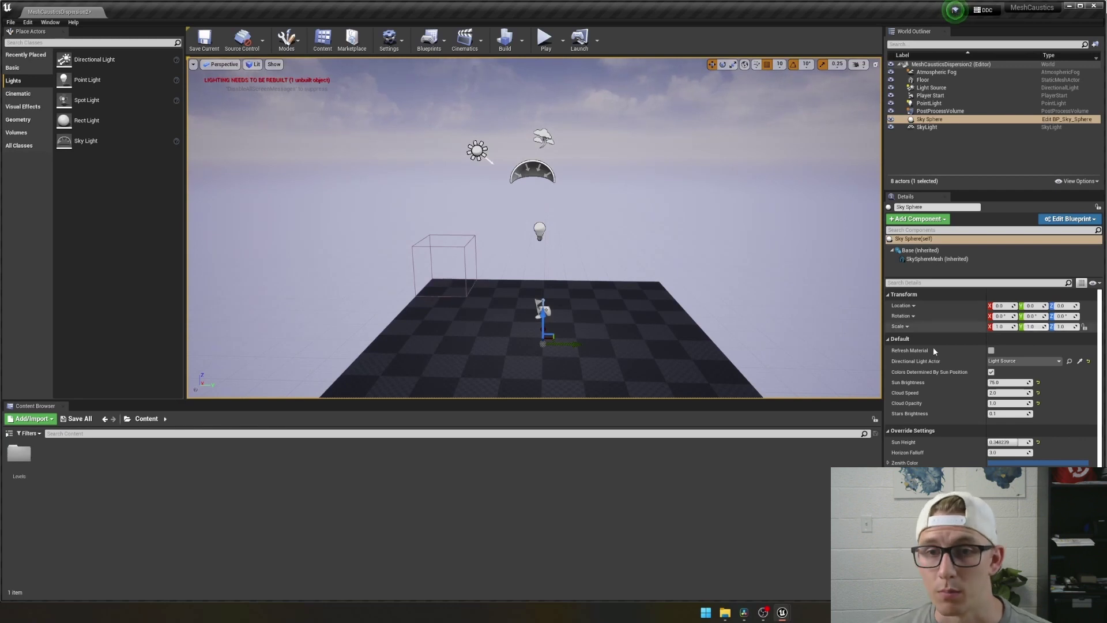
pyautogui.click(477, 150)
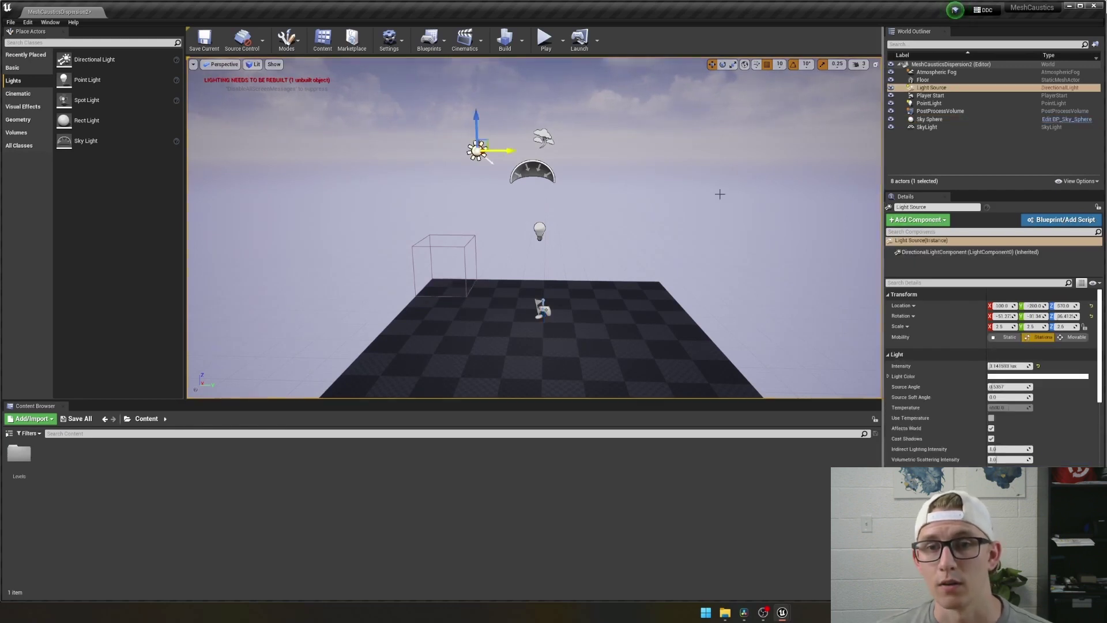
pyautogui.click(1077, 337)
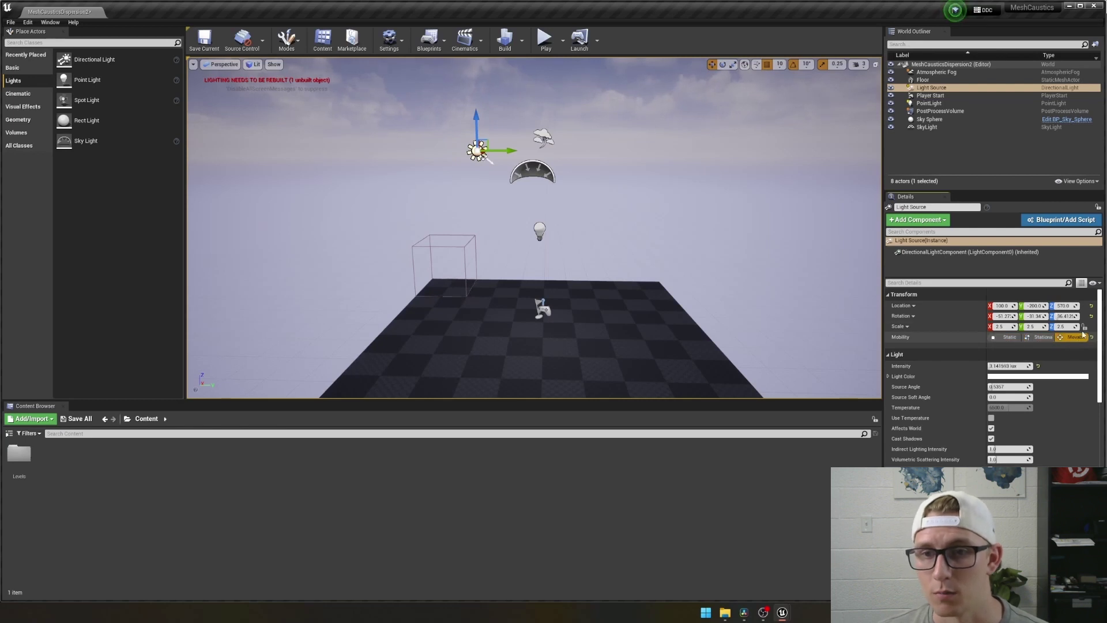
pyautogui.click(540, 229)
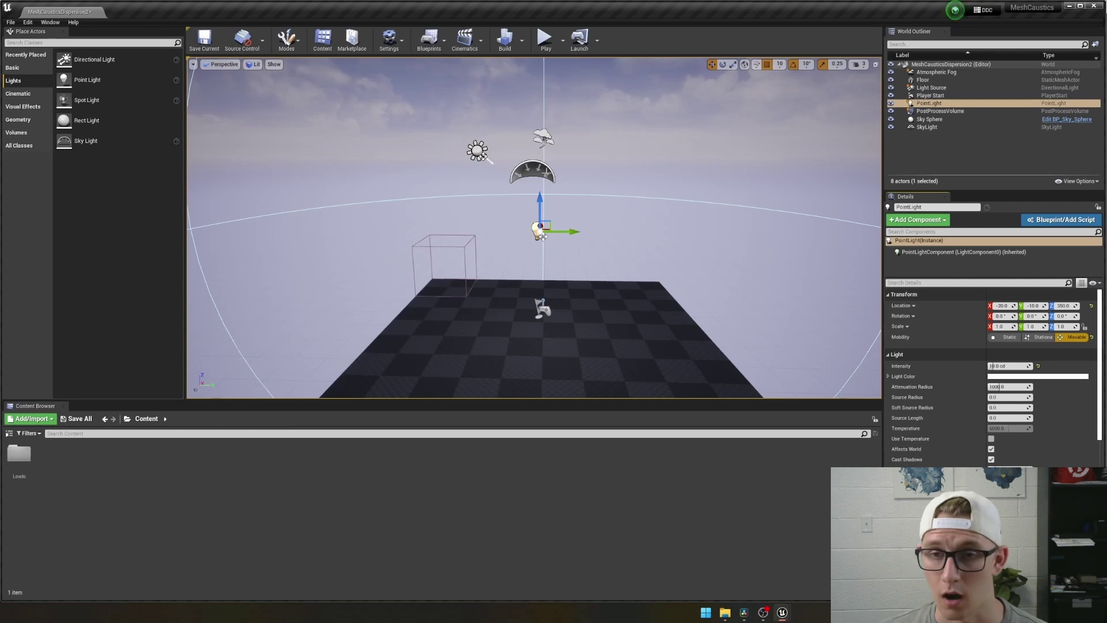
pyautogui.moveTo(653, 208); pyautogui.dragTo(501, 285, button='right')
# Step: Create a new content folder named Materials
pyautogui.rightClick(99, 467)
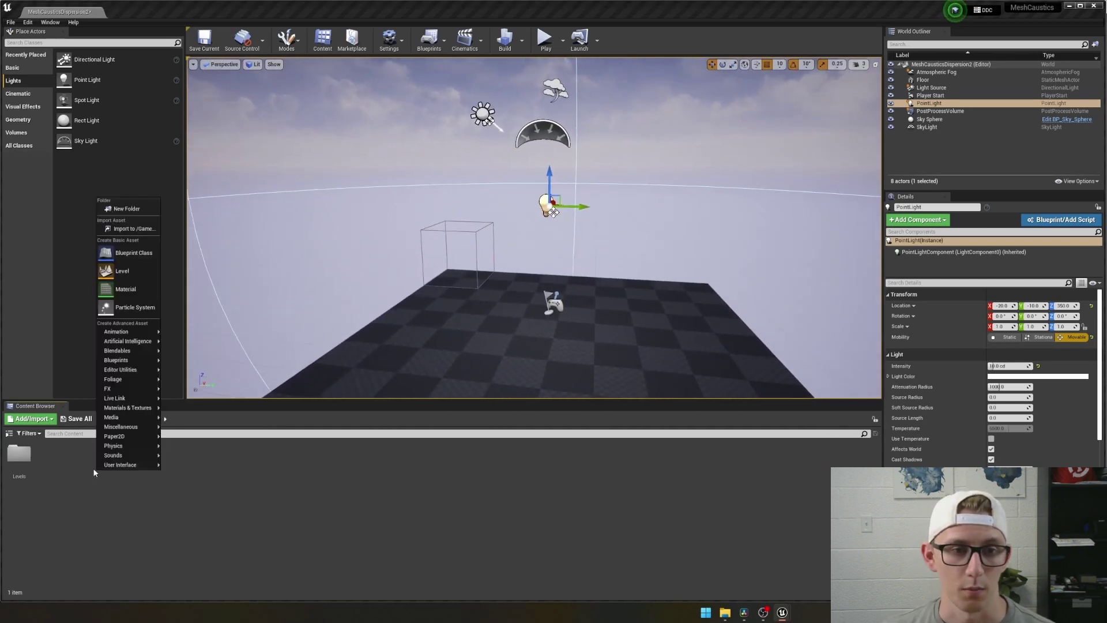
pyautogui.click(154, 209)
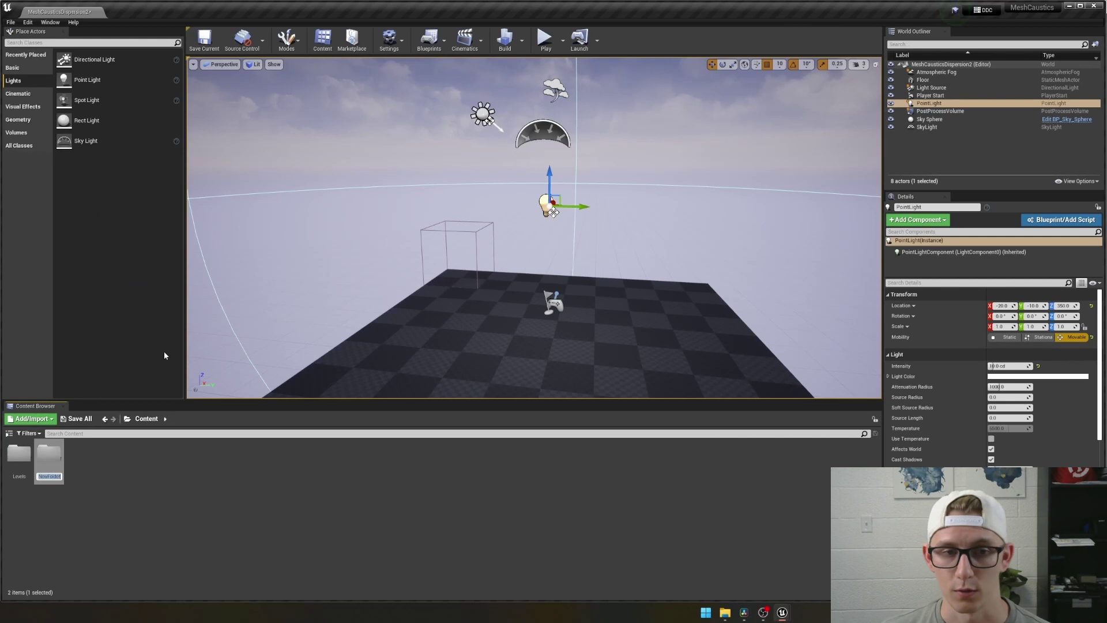
pyautogui.write('Materials')
pyautogui.press('Return')
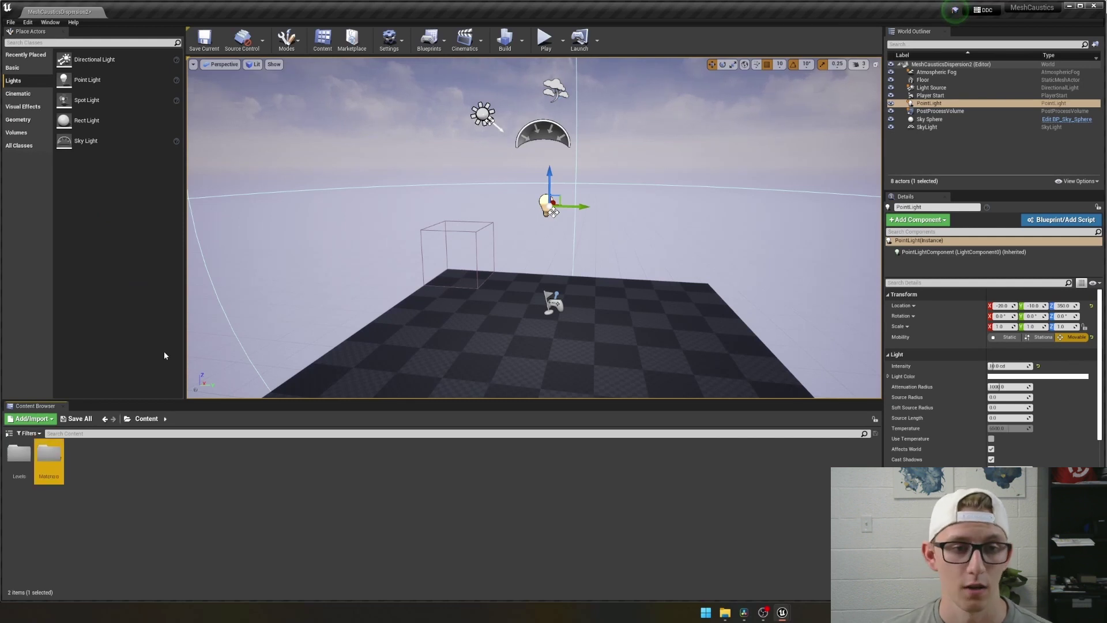
pyautogui.hotkey('ctrl', 'n')
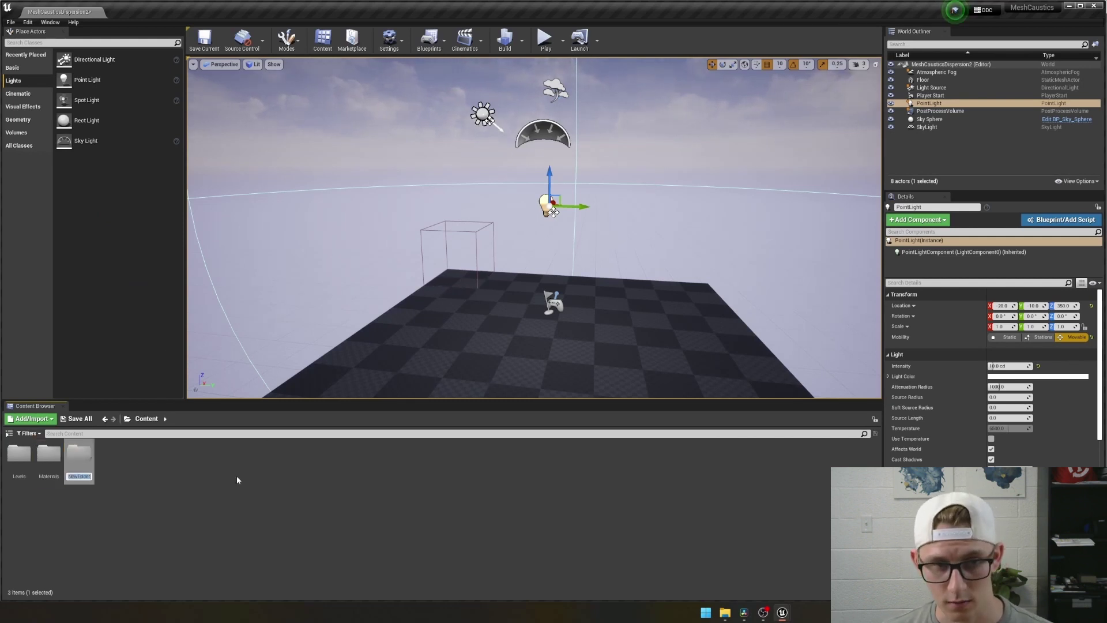
pyautogui.click(231, 481)
pyautogui.press('Delete')
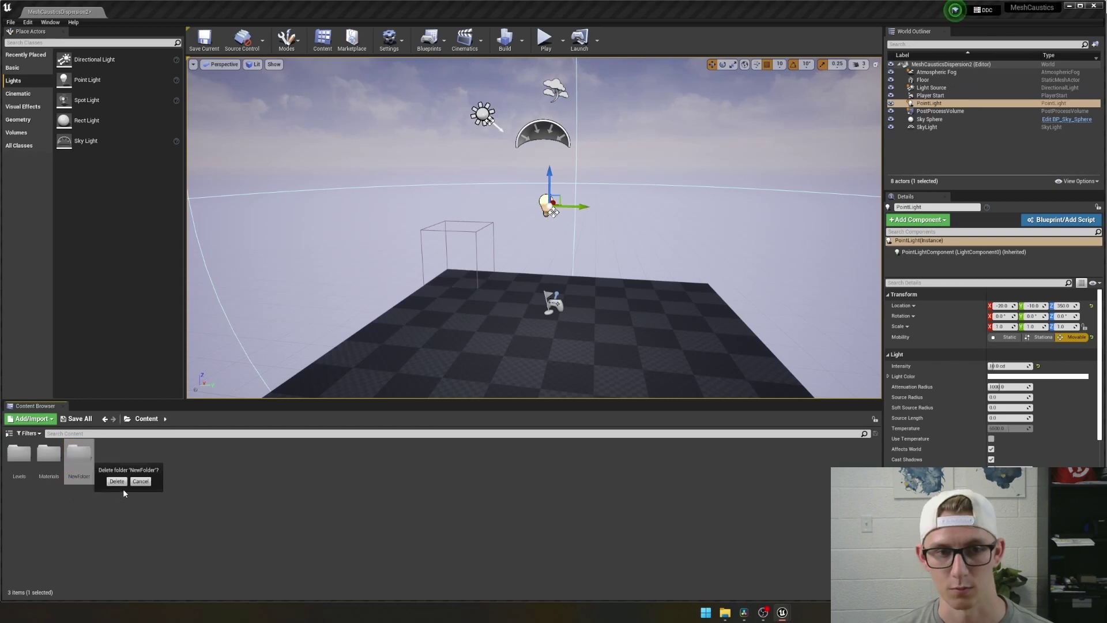
pyautogui.click(114, 482)
# Step: Create a material named M_Ground in the Materials folder and open it for editing
pyautogui.doubleClick(49, 458)
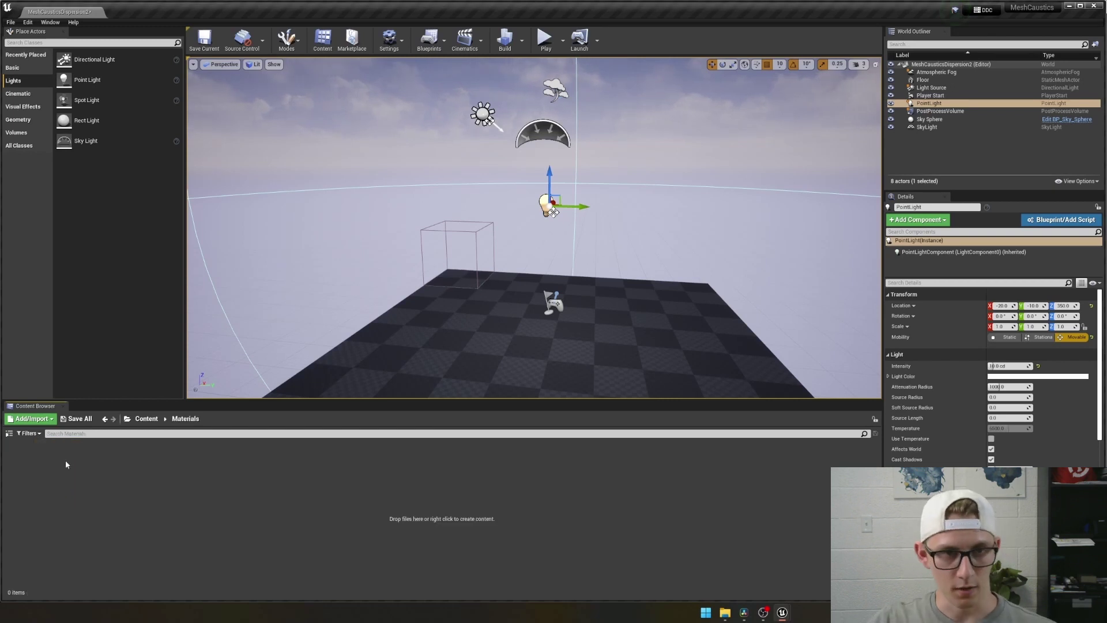
pyautogui.rightClick(121, 474)
pyautogui.click(148, 290)
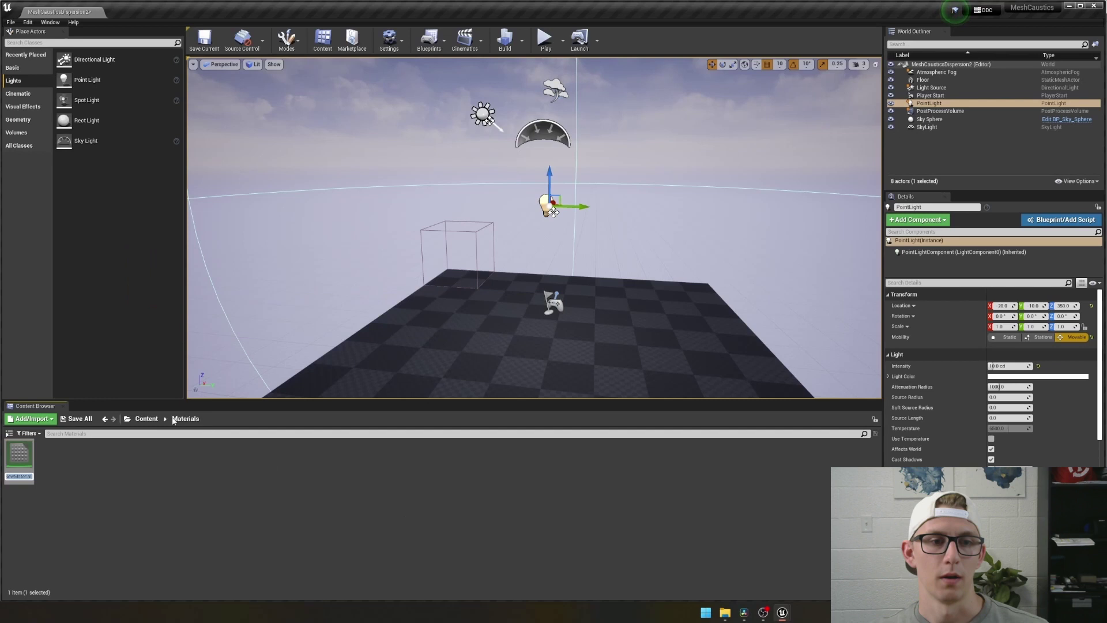
pyautogui.write('M_Ground')
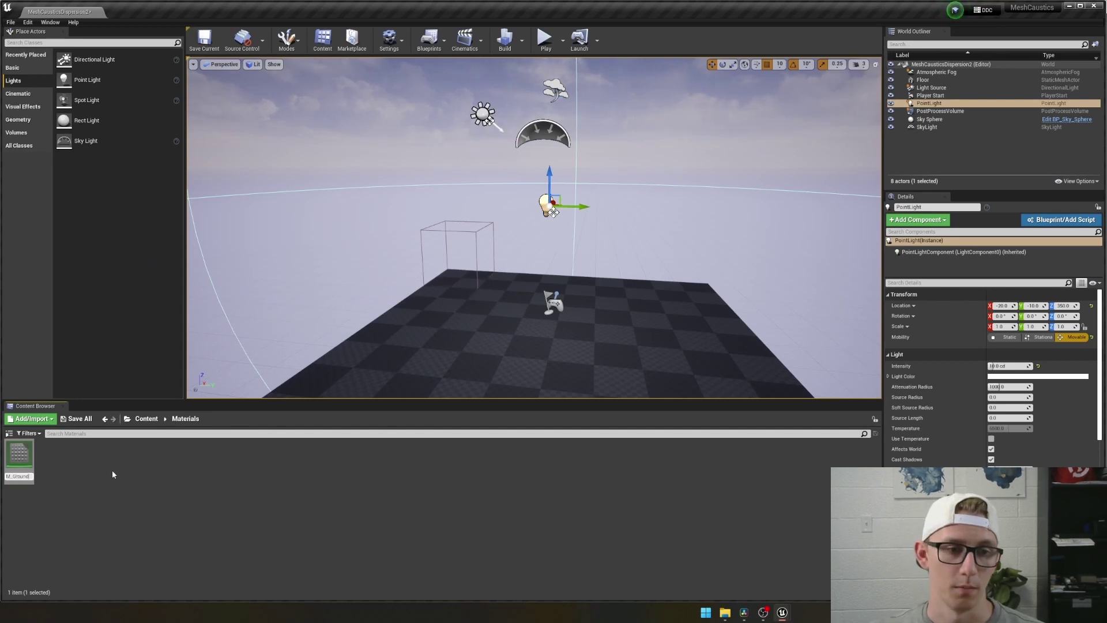
pyautogui.press('Return')
pyautogui.press('Return')
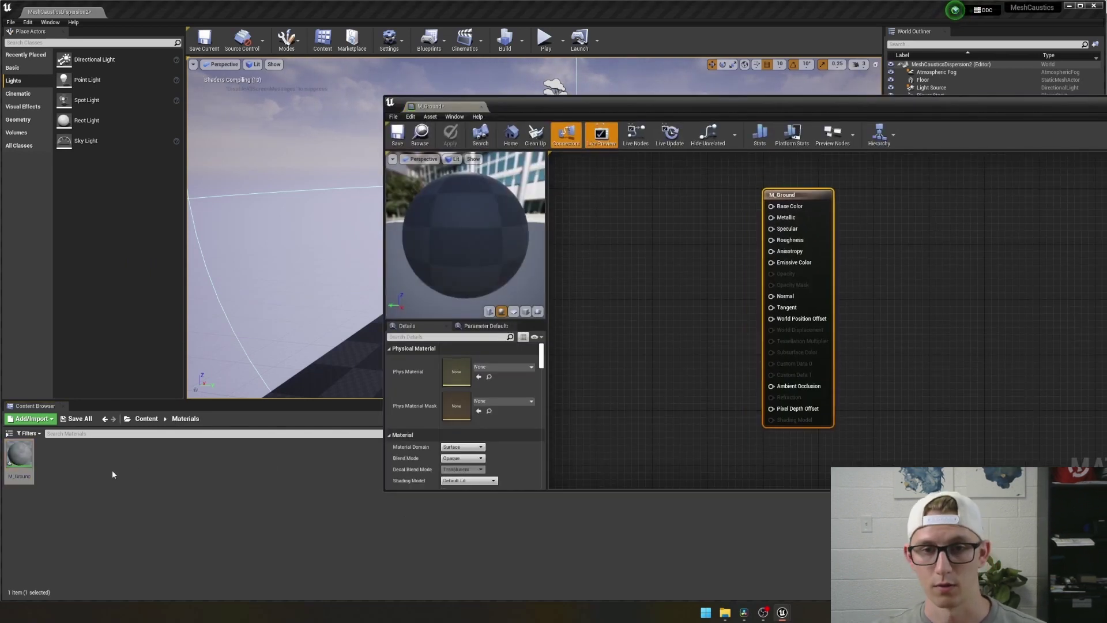
# Step: Promote the Base Color input of M_Ground to a parameter and place its node clear of the main material node
pyautogui.moveTo(847, 108); pyautogui.dragTo(599, 110)
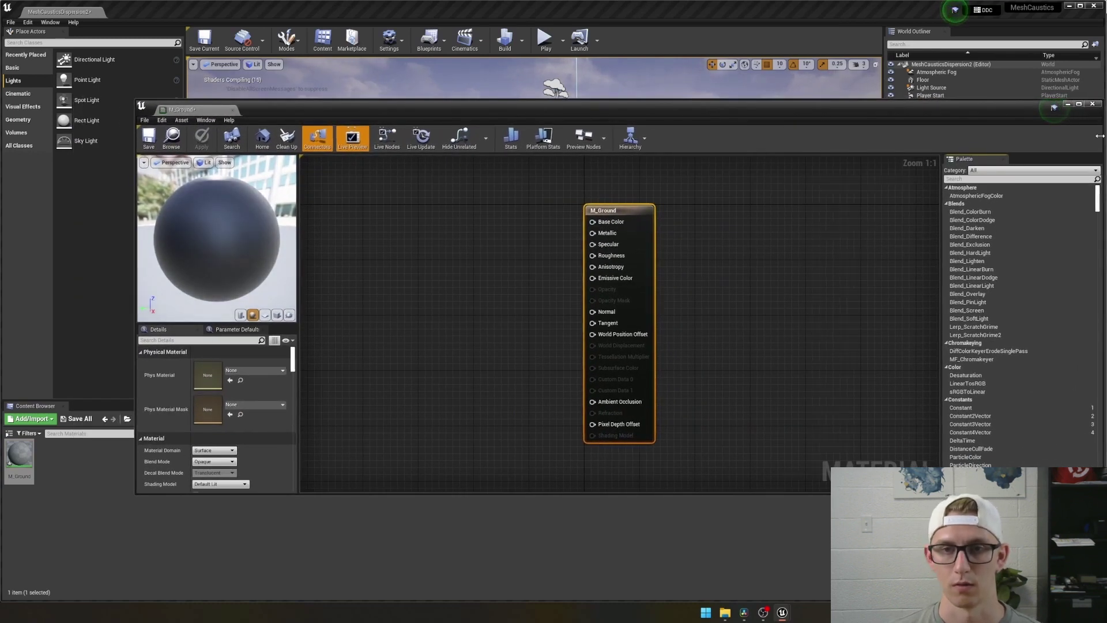
pyautogui.moveTo(1103, 140); pyautogui.dragTo(809, 140)
pyautogui.rightClick(563, 223)
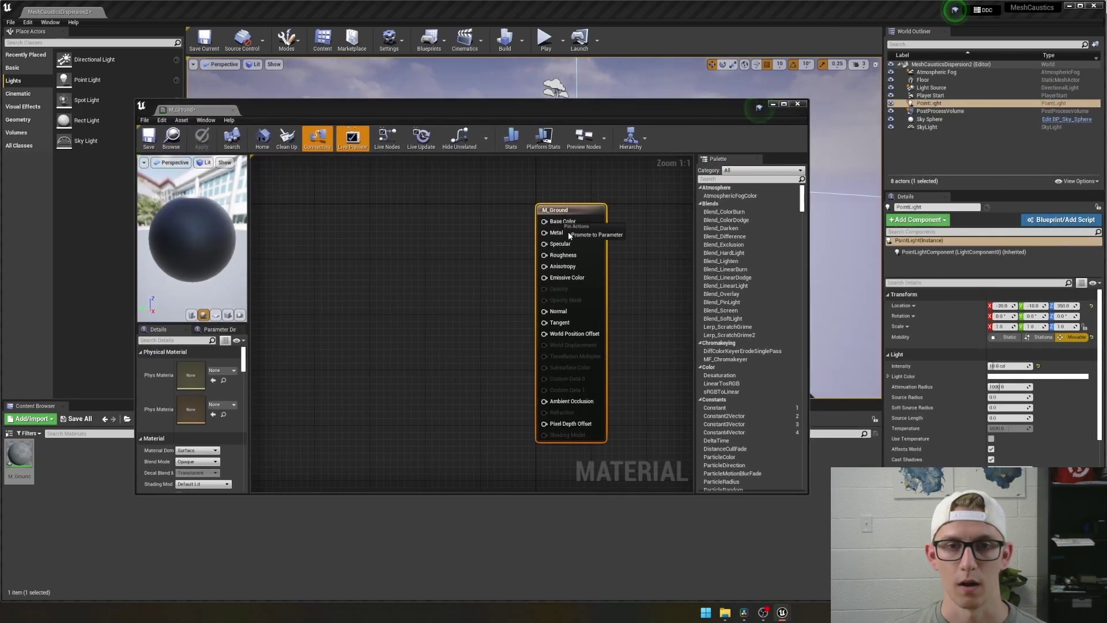
pyautogui.click(573, 235)
pyautogui.moveTo(528, 237); pyautogui.dragTo(390, 232)
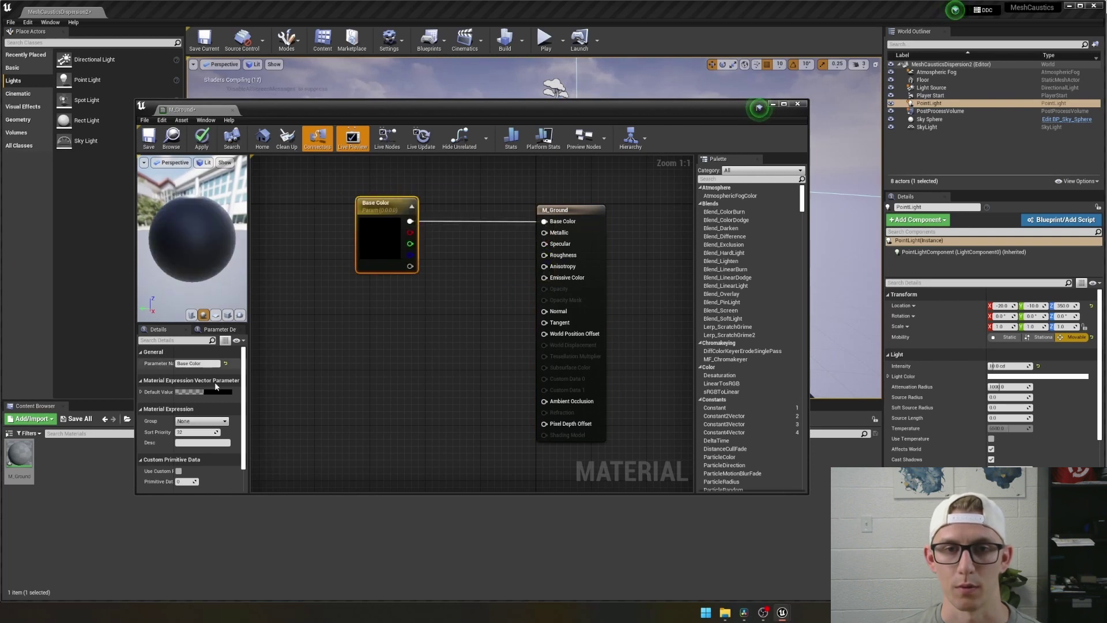
# Step: Set the Base Color parameter's default color to a neutral grey with a brightness value of 0.5
pyautogui.click(218, 391)
pyautogui.click(344, 420)
pyautogui.moveTo(344, 420); pyautogui.dragTo(344, 424)
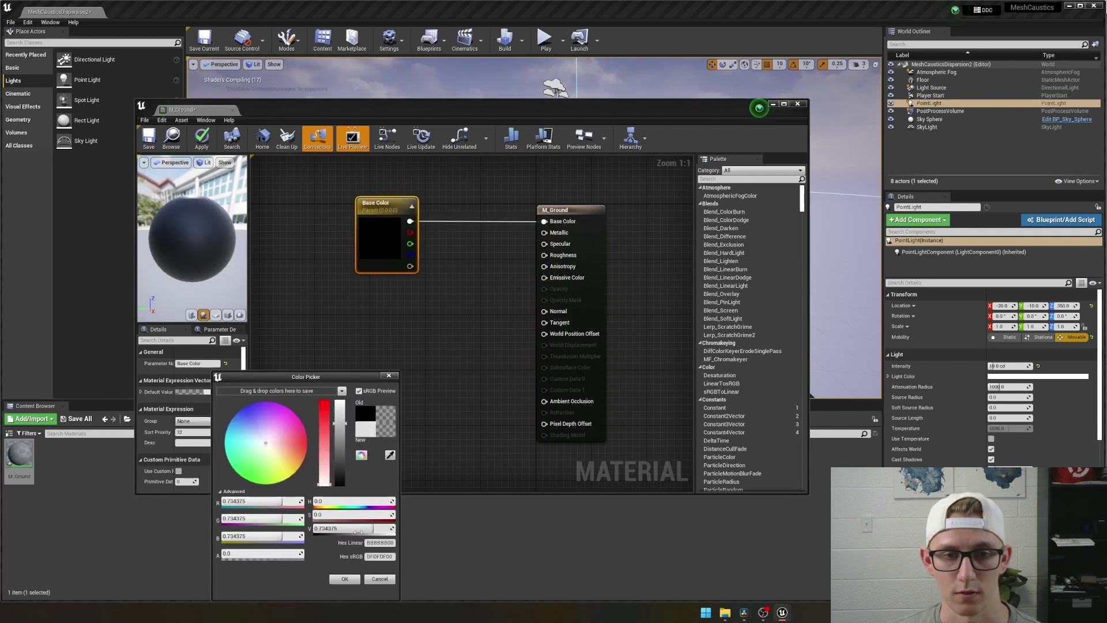
pyautogui.click(346, 528)
pyautogui.write('.5')
pyautogui.press('Return')
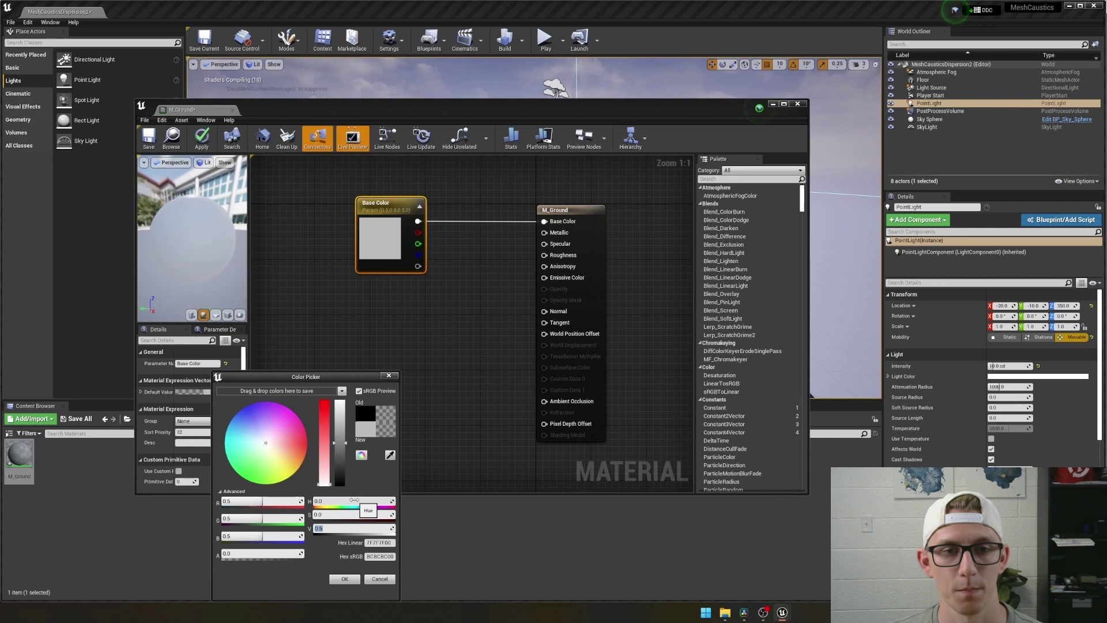
pyautogui.click(344, 579)
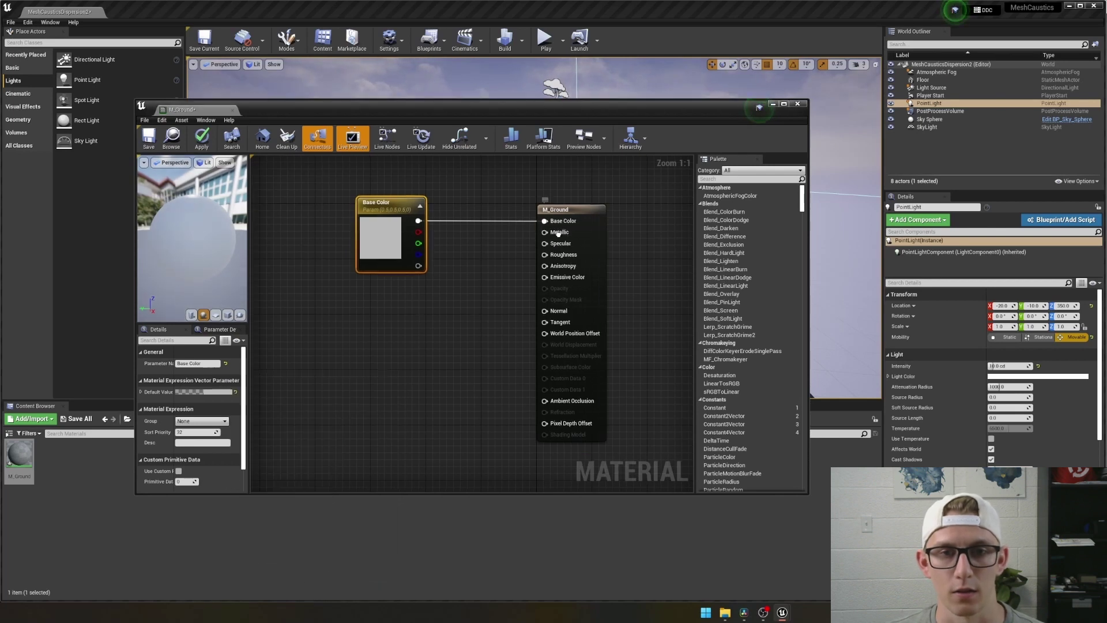
# Step: Promote the Metallic and Specular inputs to parameters and stack their nodes below the Base Color node
pyautogui.rightClick(544, 233)
pyautogui.click(568, 247)
pyautogui.moveTo(503, 228); pyautogui.dragTo(394, 297)
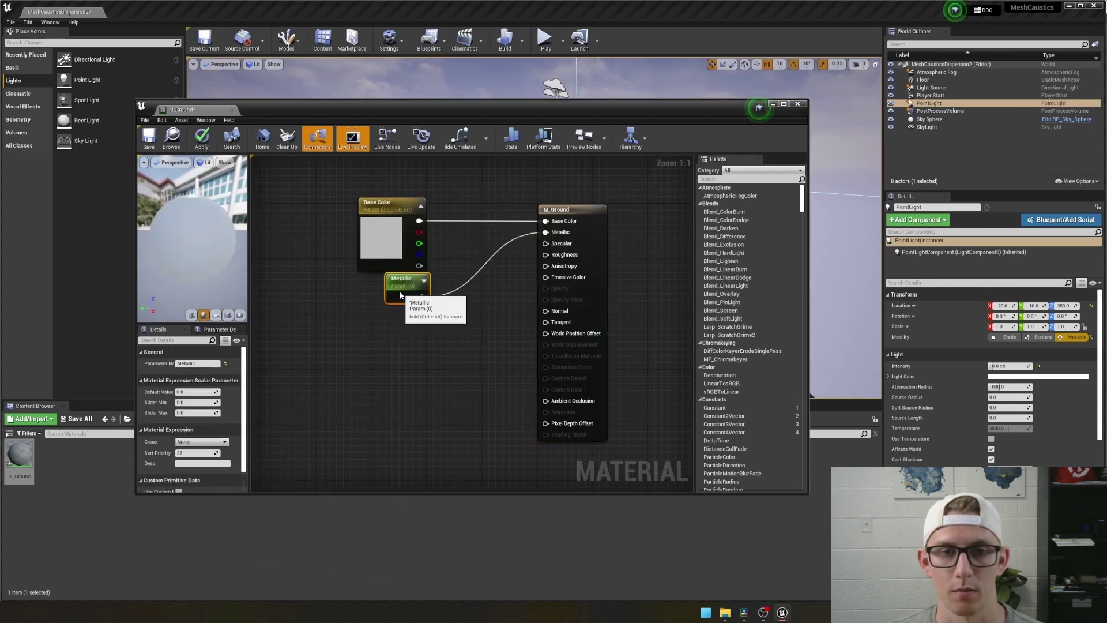
pyautogui.rightClick(570, 245)
pyautogui.click(600, 256)
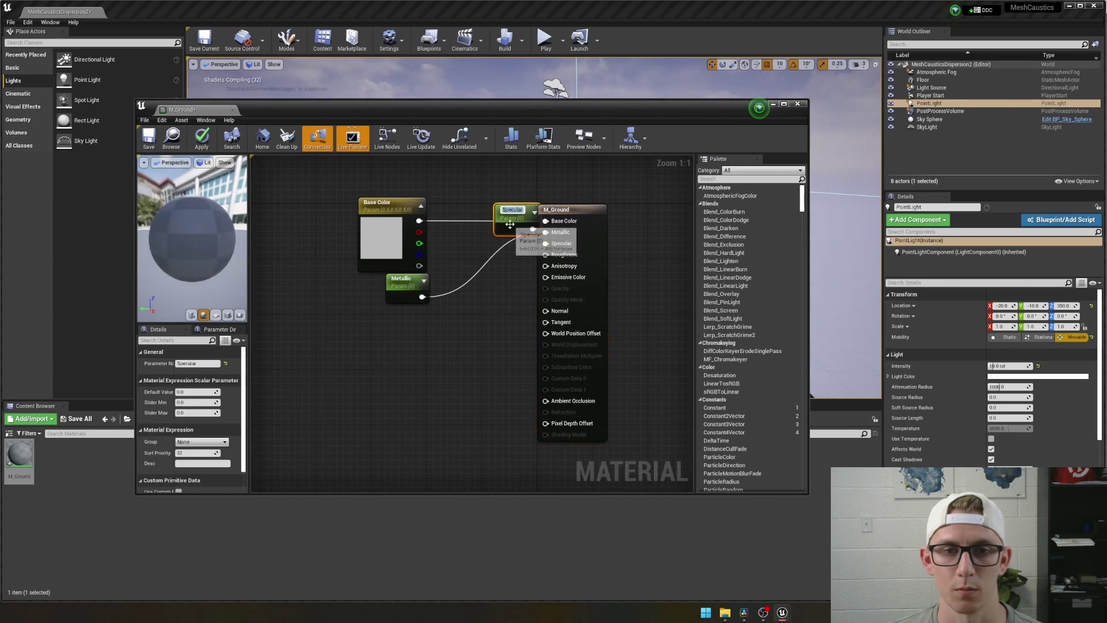
pyautogui.moveTo(519, 225); pyautogui.dragTo(403, 328)
# Step: Set the Specular parameter's default value to 0.5 and line up the Specular and Metallic nodes below Base Color
pyautogui.click(193, 391)
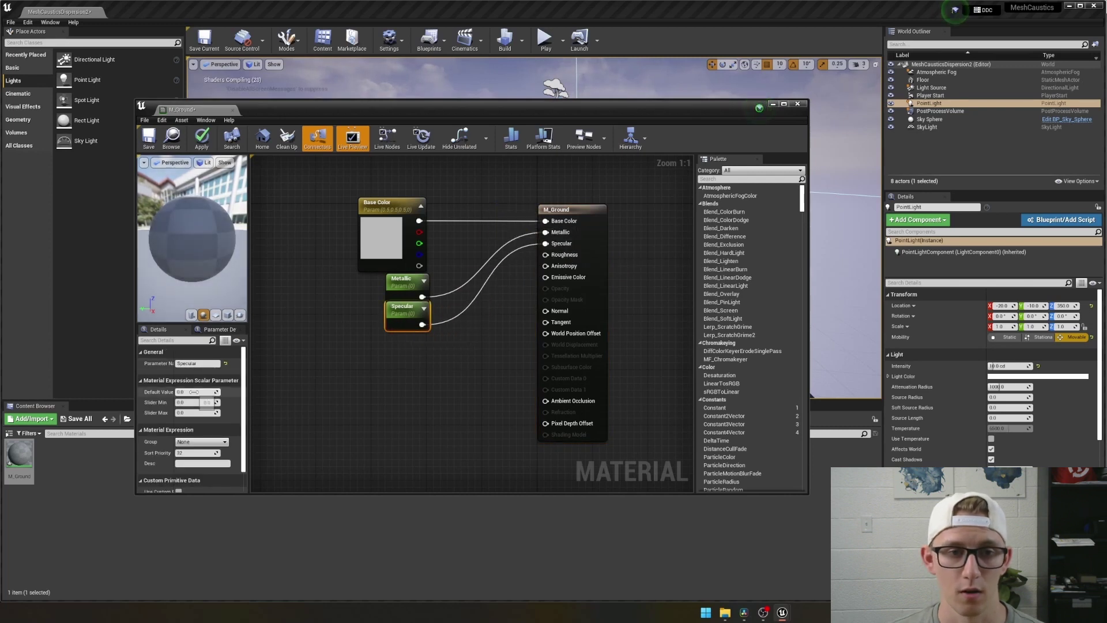
pyautogui.write('0.5')
pyautogui.press('Return')
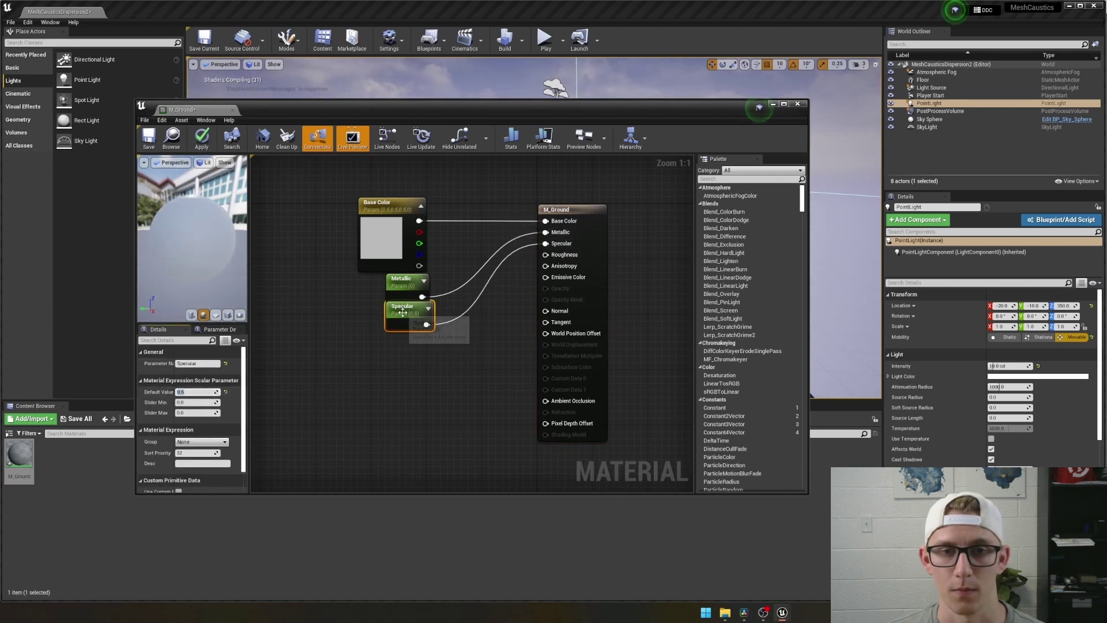
pyautogui.moveTo(406, 314); pyautogui.dragTo(400, 322)
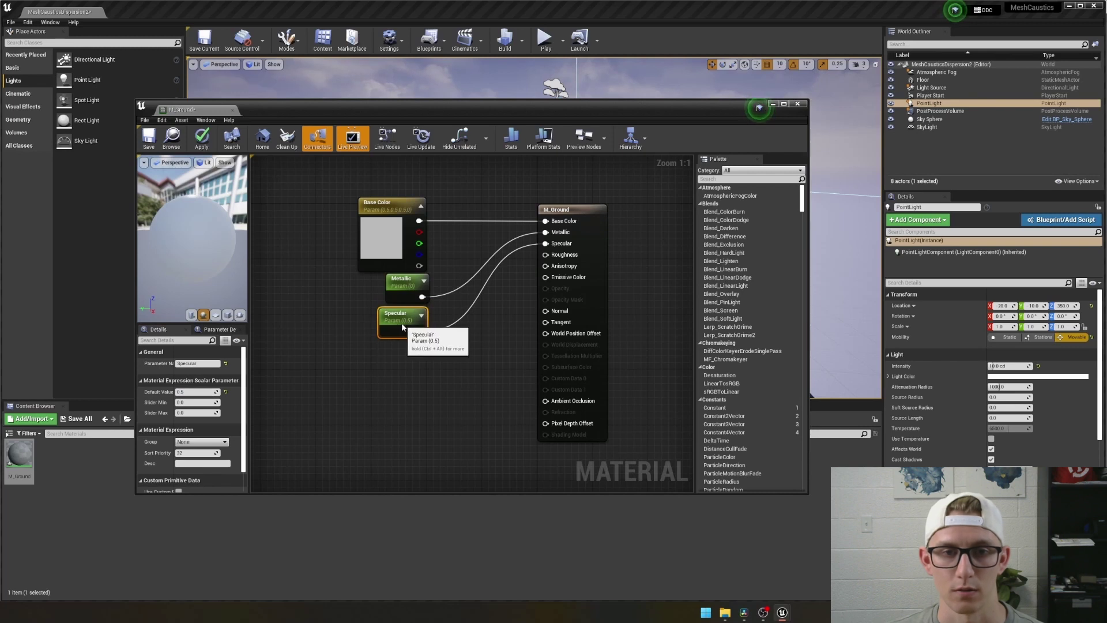
pyautogui.click(375, 353)
pyautogui.moveTo(414, 287); pyautogui.dragTo(408, 287)
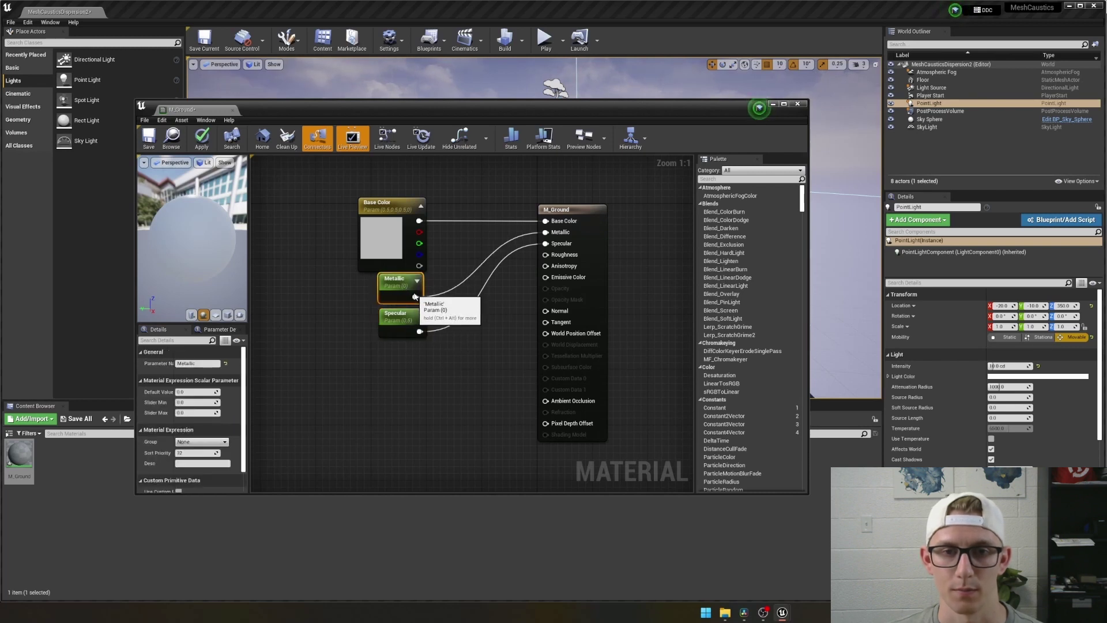
# Step: Promote the Roughness input to a parameter with a default value of 0.2 and place its node below Specular
pyautogui.rightClick(561, 256)
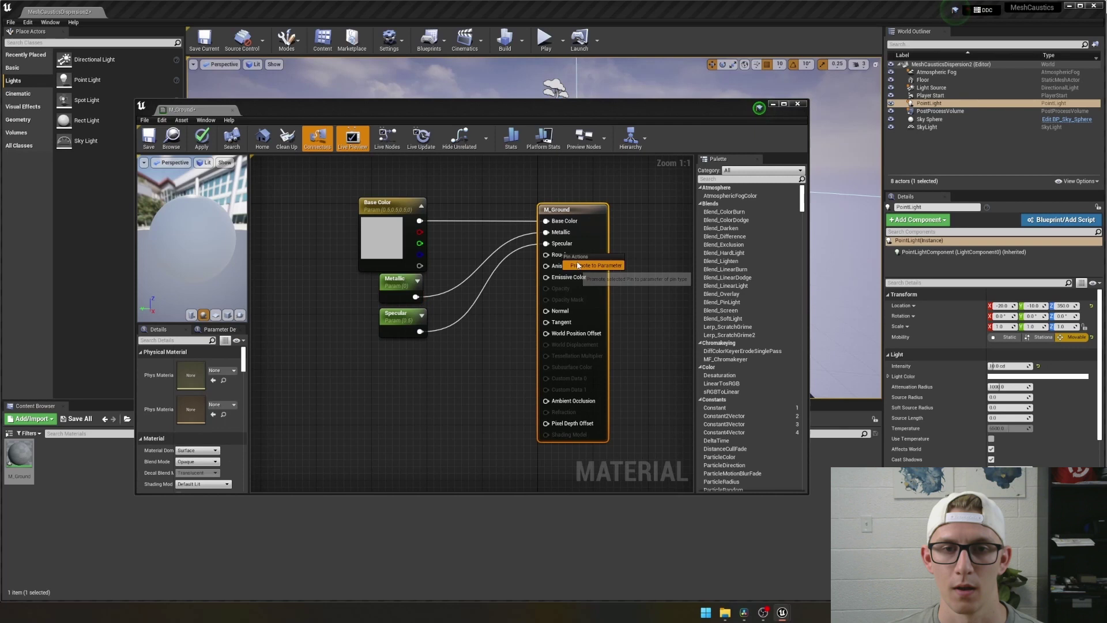
pyautogui.click(583, 260)
pyautogui.moveTo(509, 225); pyautogui.dragTo(393, 362)
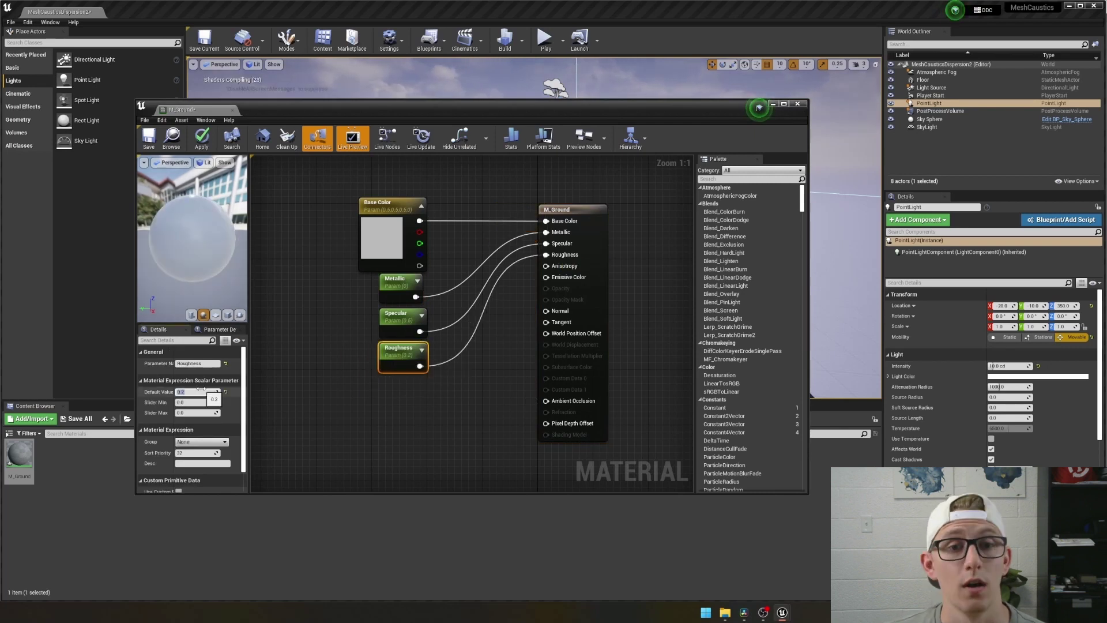
pyautogui.click(340, 376)
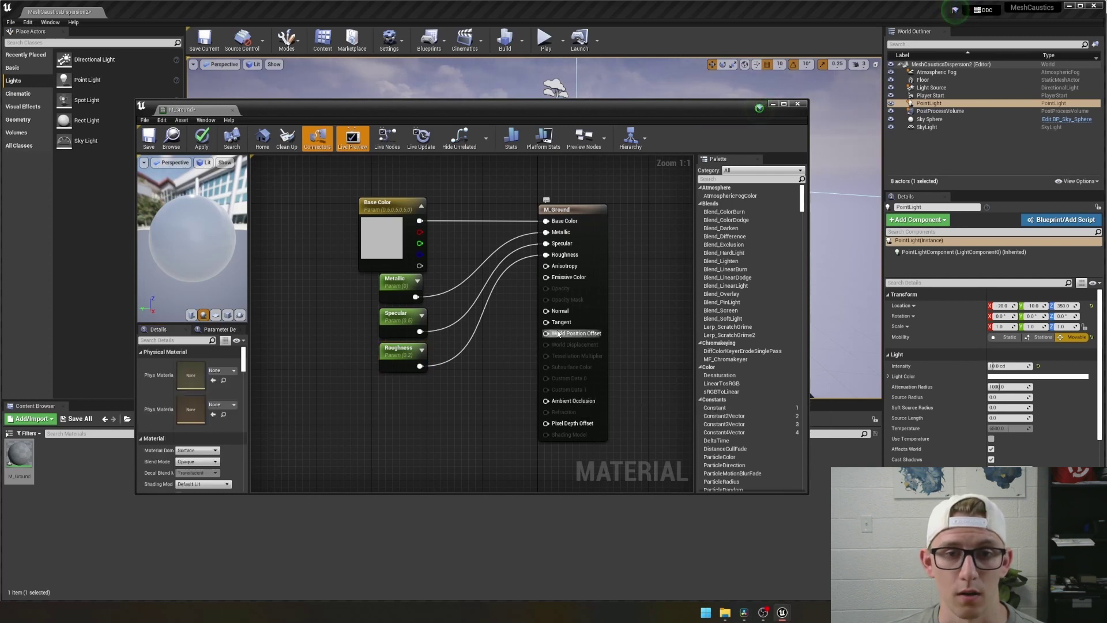
# Step: Apply and save the changes to M_Ground, and close its material editor
pyautogui.click(202, 139)
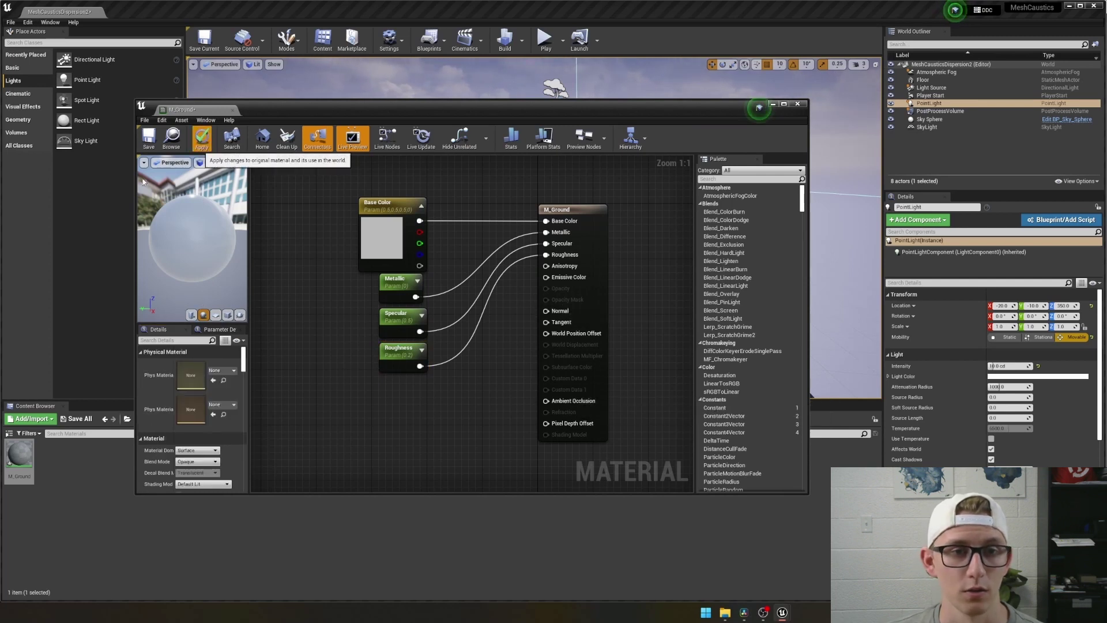
pyautogui.hotkey('ctrl', 's')
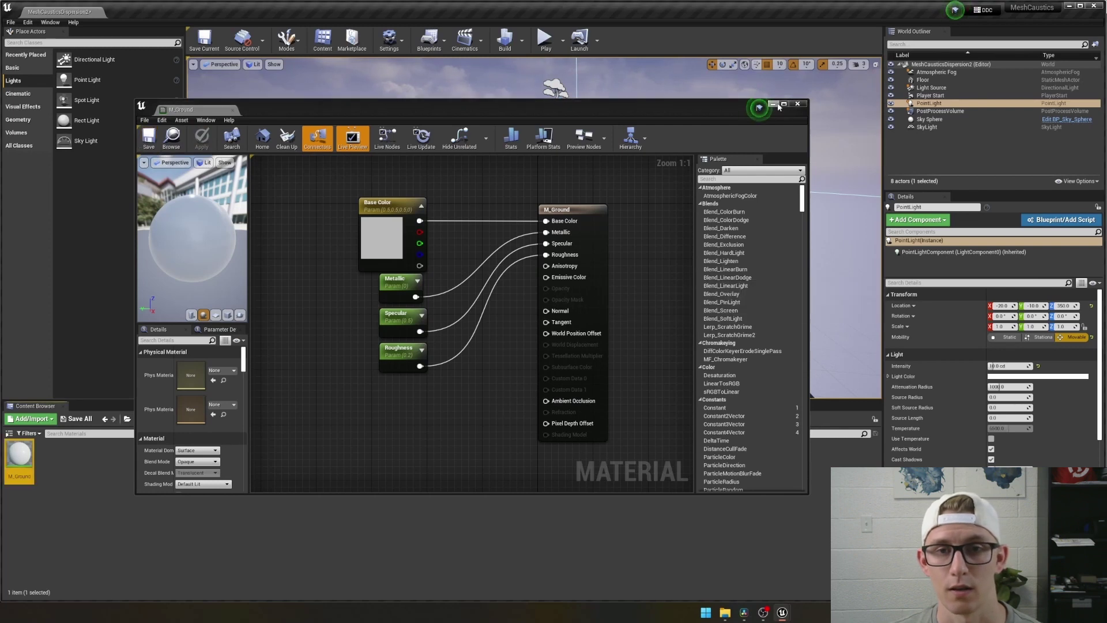
pyautogui.click(797, 104)
# Step: Create a material instance of M_Ground and name it MI_Ground
pyautogui.rightClick(26, 451)
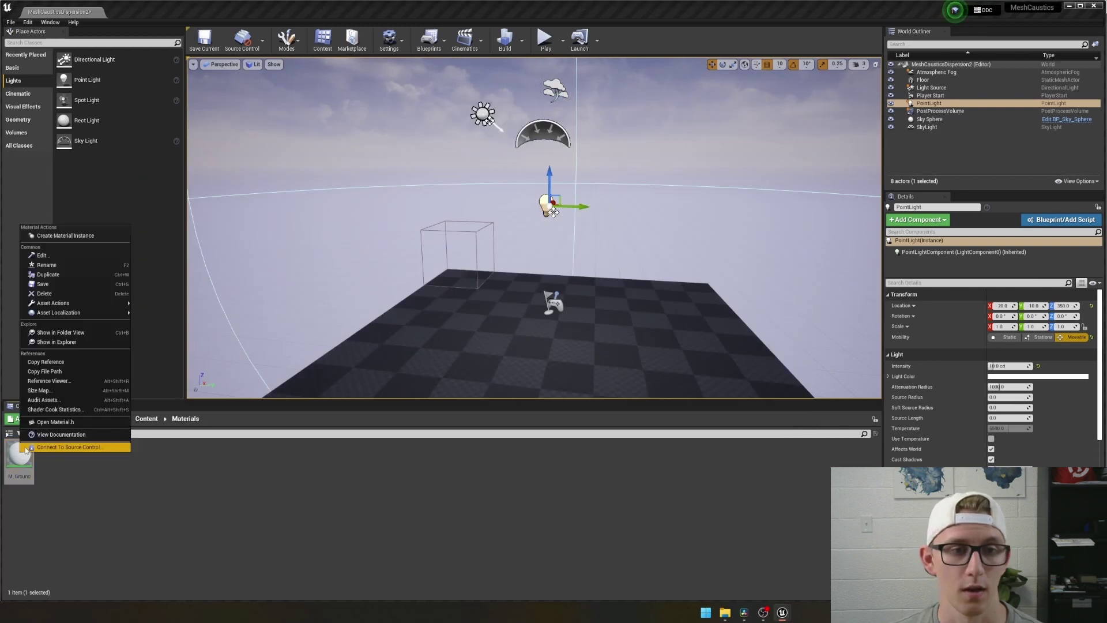
pyautogui.click(65, 236)
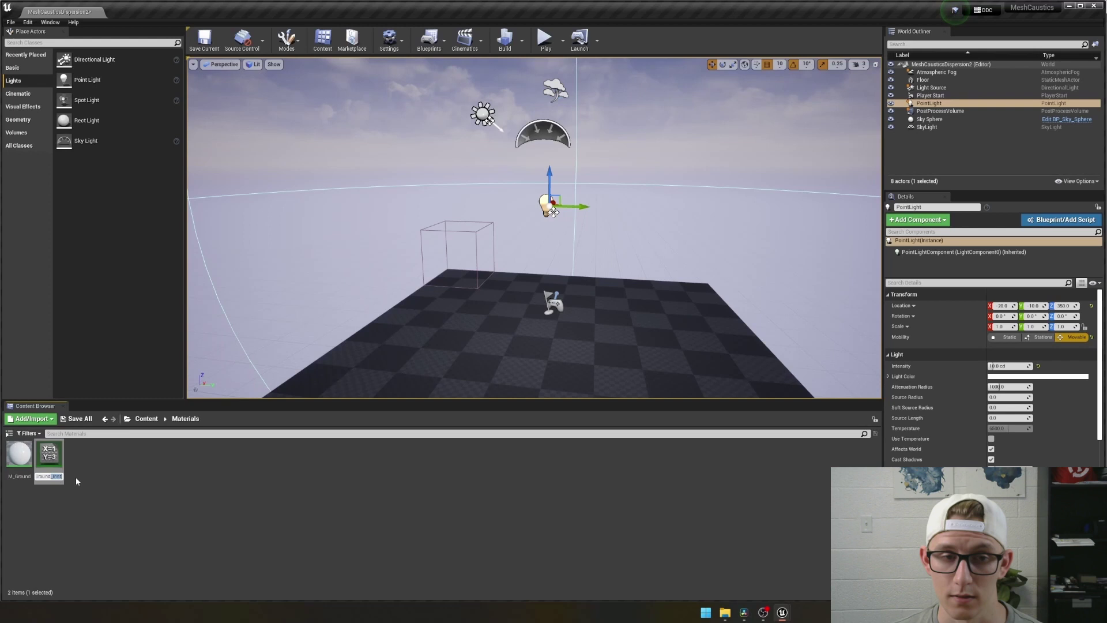
pyautogui.press('BackSpace')
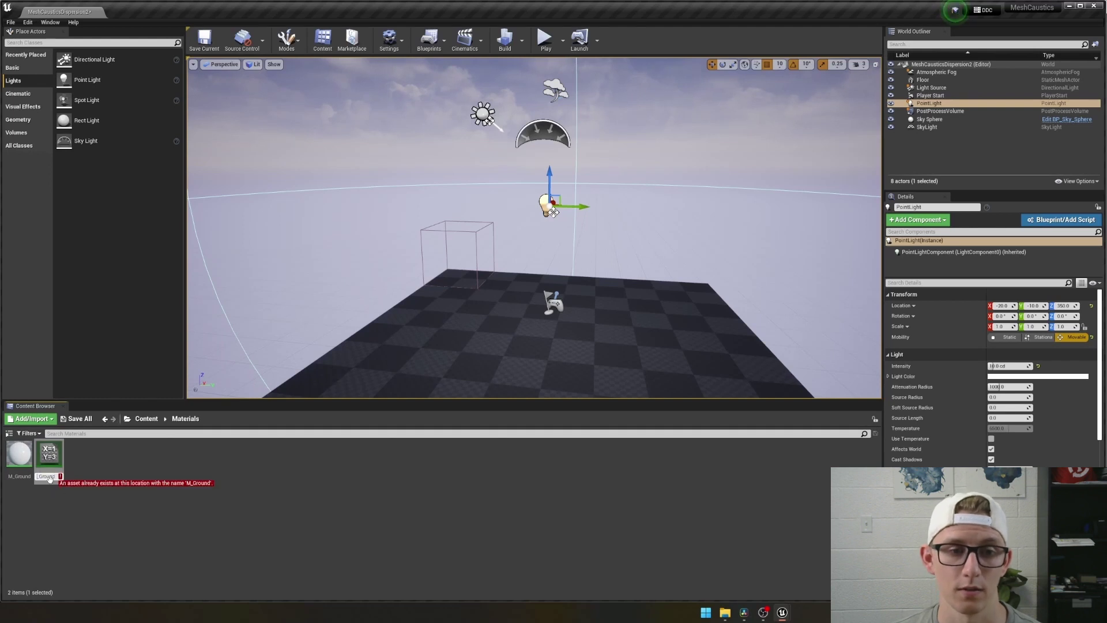
pyautogui.write('I')
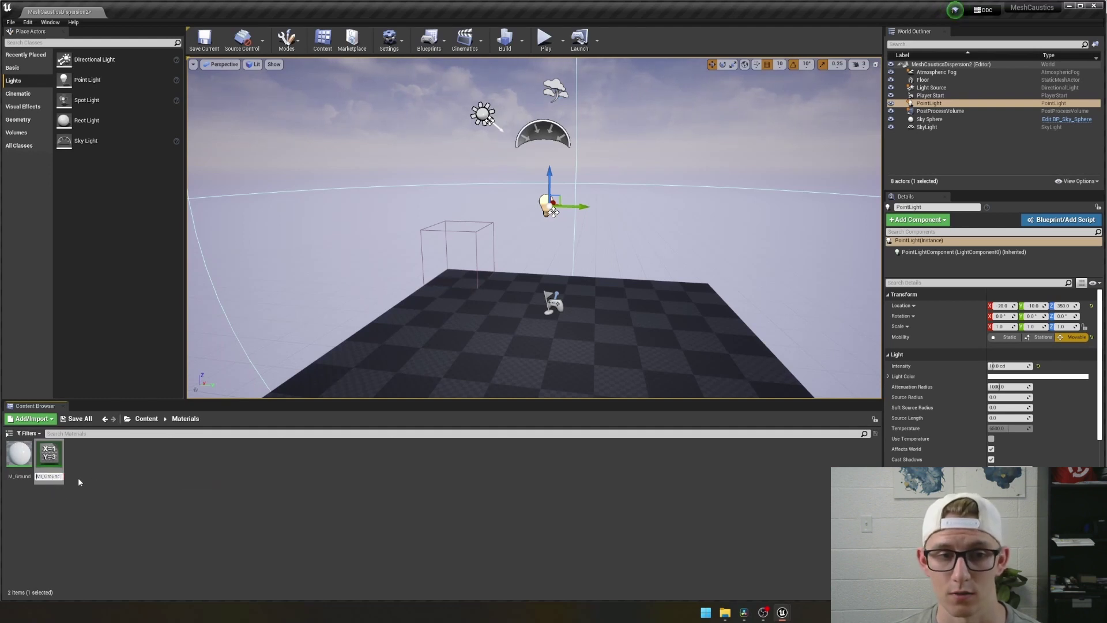
pyautogui.press('Return')
# Step: Assign the MI_Ground material instance to the floor in the level
pyautogui.moveTo(49, 456); pyautogui.dragTo(600, 348)
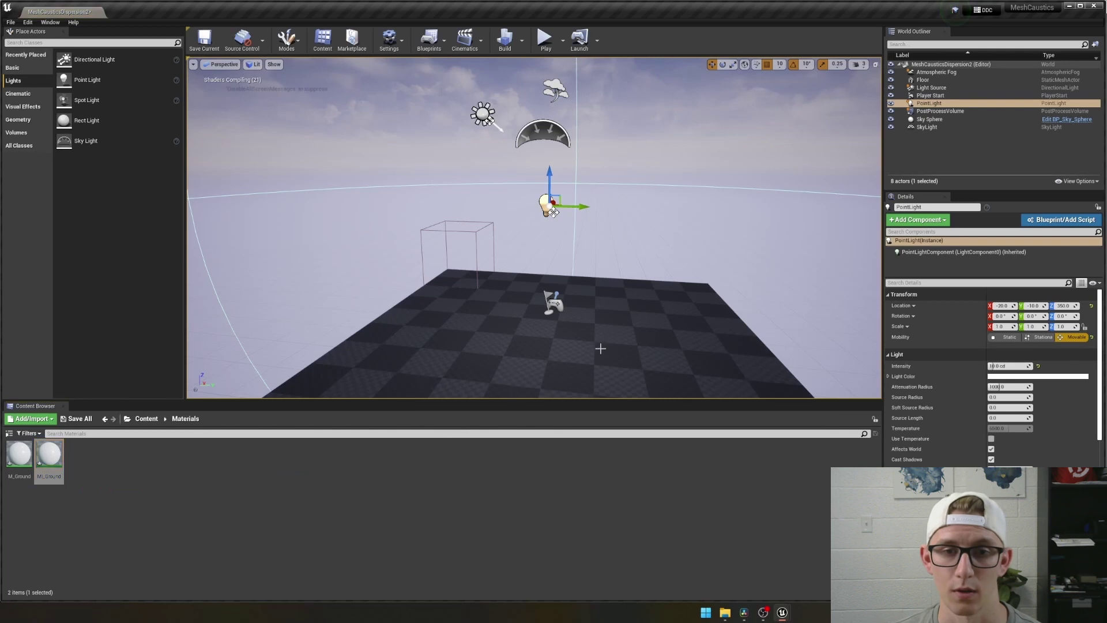
pyautogui.moveTo(600, 348); pyautogui.dragTo(682, 379, button='right')
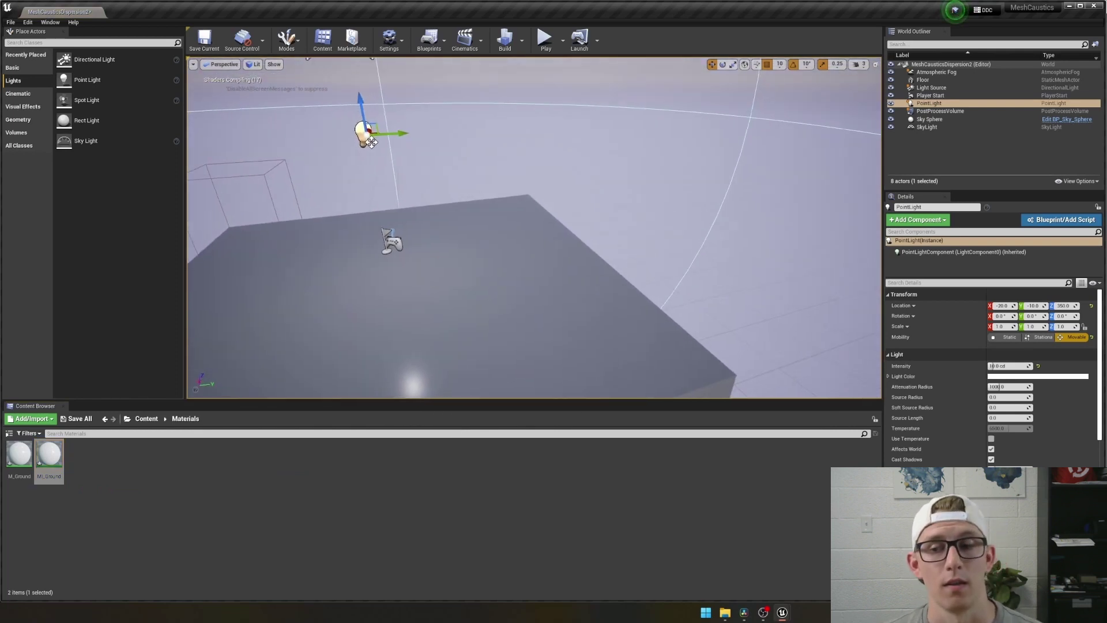
pyautogui.moveTo(258, 136)
pyautogui.mouseDown(button='right')
pyautogui.moveTo(289, 141)
pyautogui.moveTo(265, 123)
pyautogui.mouseUp(button='right')
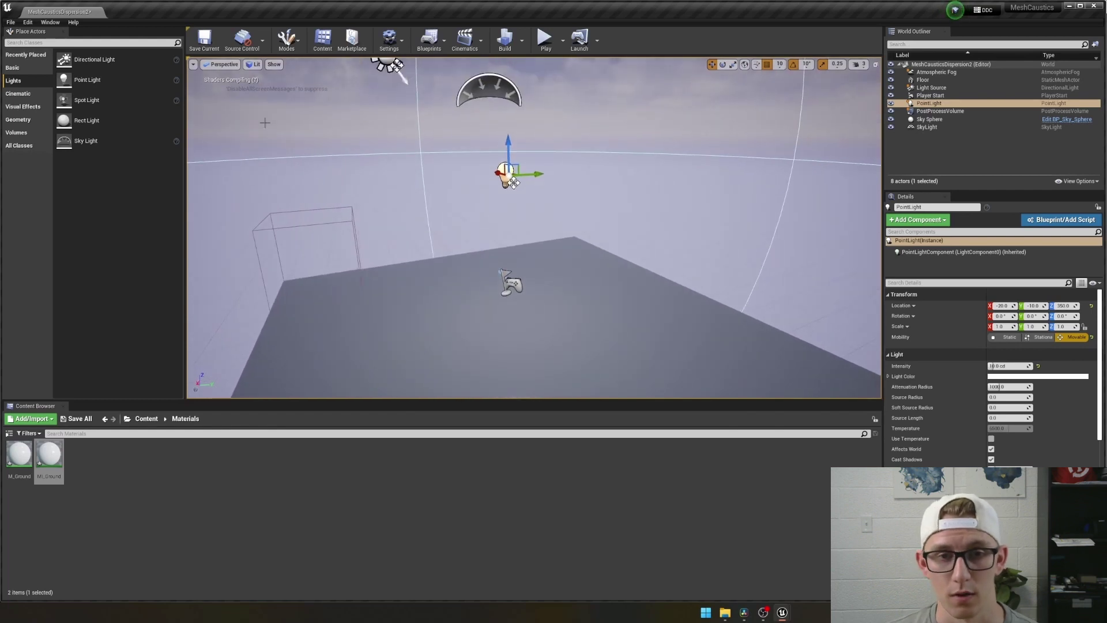
# Step: Place a basic cone above the floor near the point light and tilt it about 40 degrees around its X axis
pyautogui.click(39, 67)
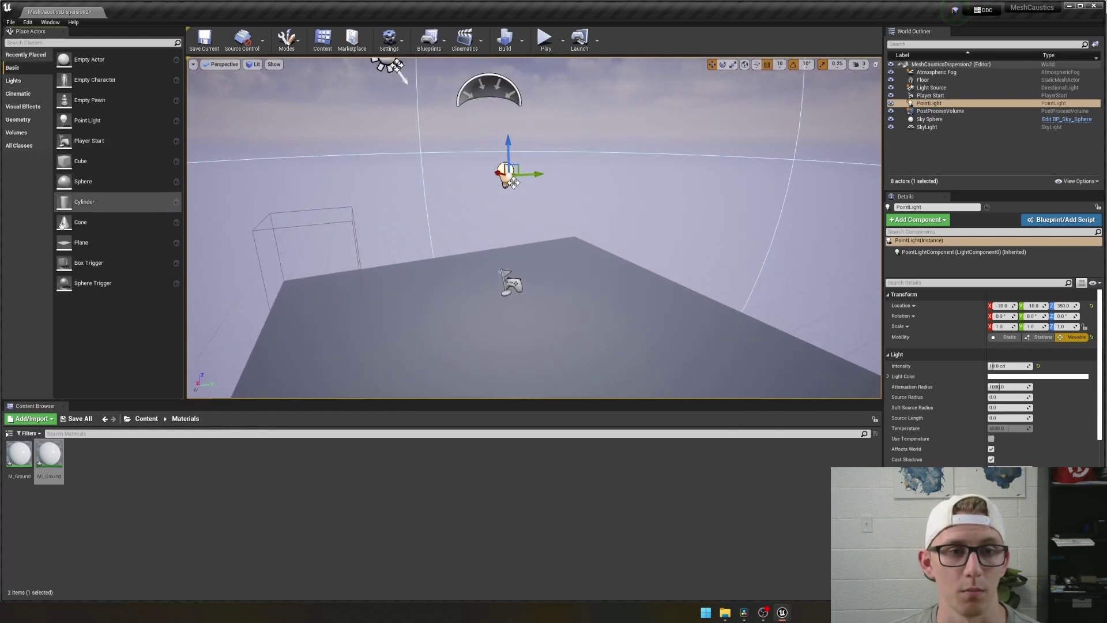
pyautogui.moveTo(106, 223); pyautogui.dragTo(663, 243)
pyautogui.press('e')
pyautogui.moveTo(662, 242); pyautogui.dragTo(586, 235, button='right')
pyautogui.press('d')
pyautogui.moveTo(641, 125); pyautogui.dragTo(470, 253, button='right')
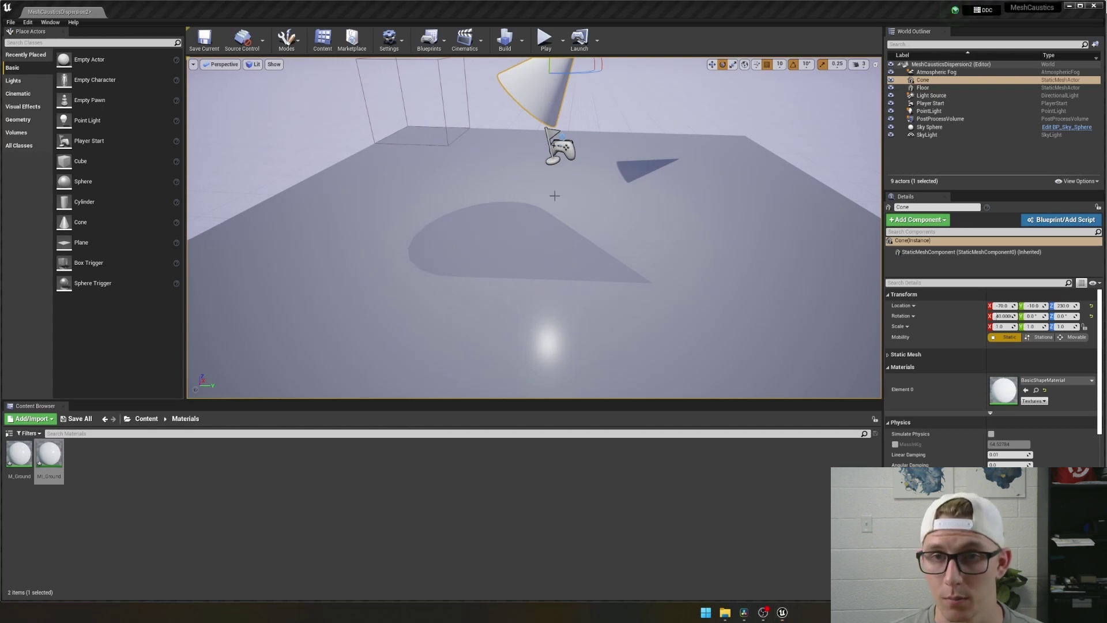
# Step: Create a material named M_TranslucentMaster in the Materials folder, open it, and shift its main node aside to free graph space
pyautogui.rightClick(123, 471)
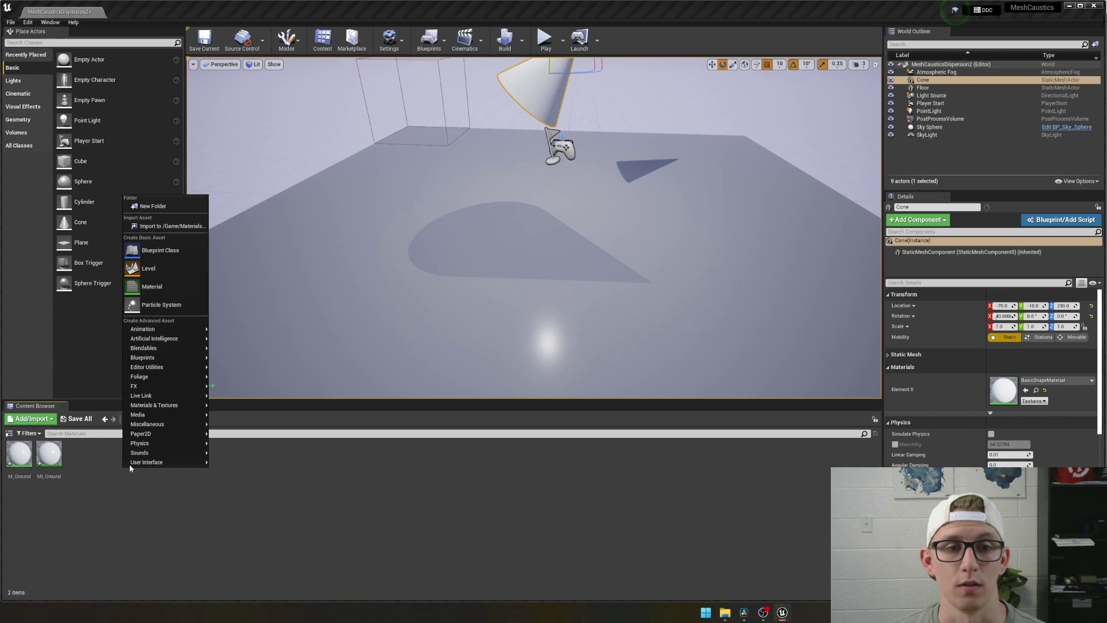
pyautogui.click(147, 286)
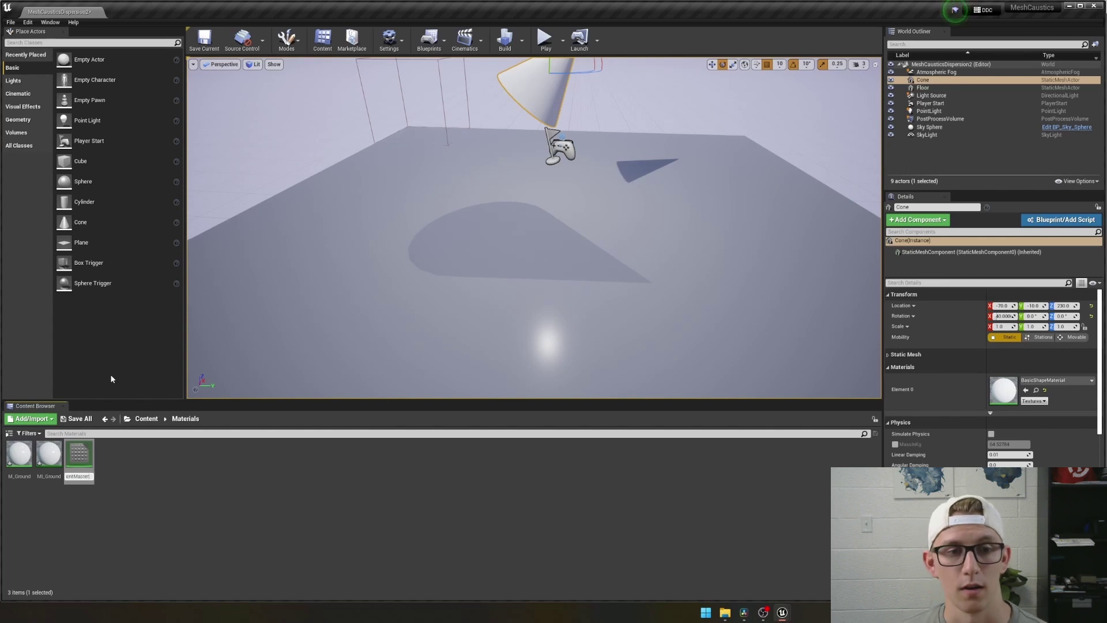
pyautogui.write('M_TranslucentMaster')
pyautogui.press('Return')
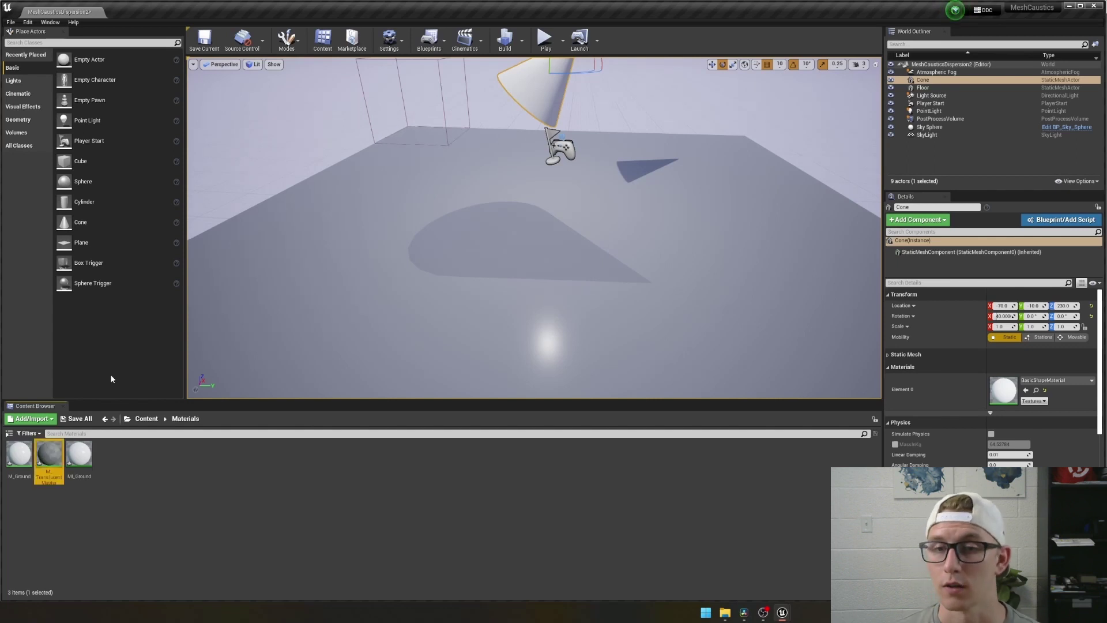
pyautogui.doubleClick(49, 455)
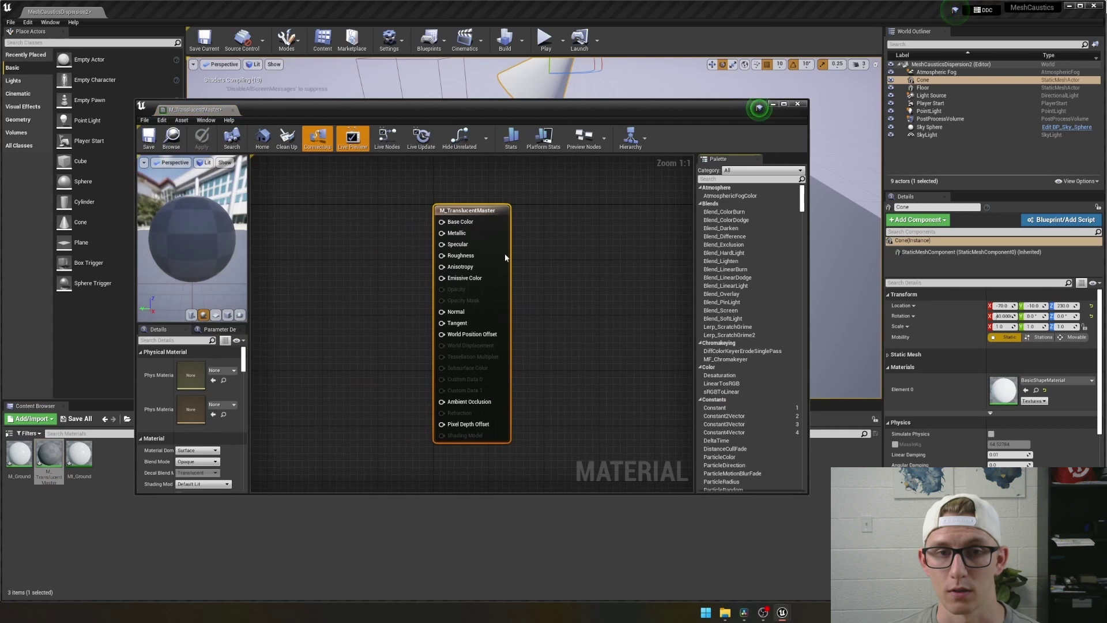
pyautogui.moveTo(506, 257); pyautogui.dragTo(637, 253, button='right')
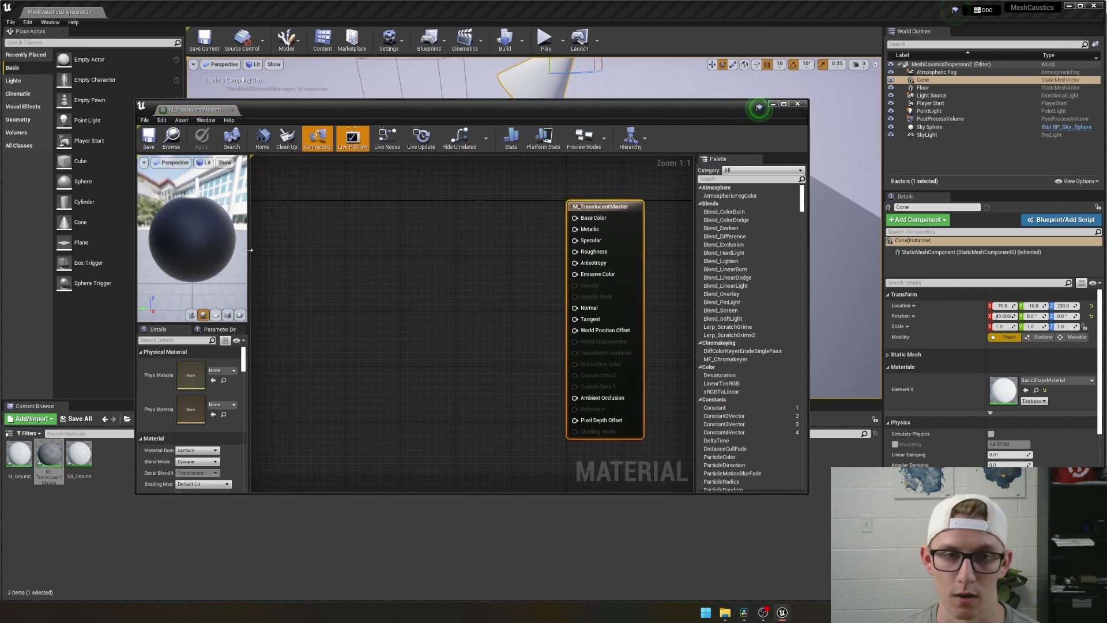
# Step: Enlarge the material's details area and set M_TranslucentMaster's Blend Mode to Translucent
pyautogui.moveTo(248, 250); pyautogui.dragTo(331, 250)
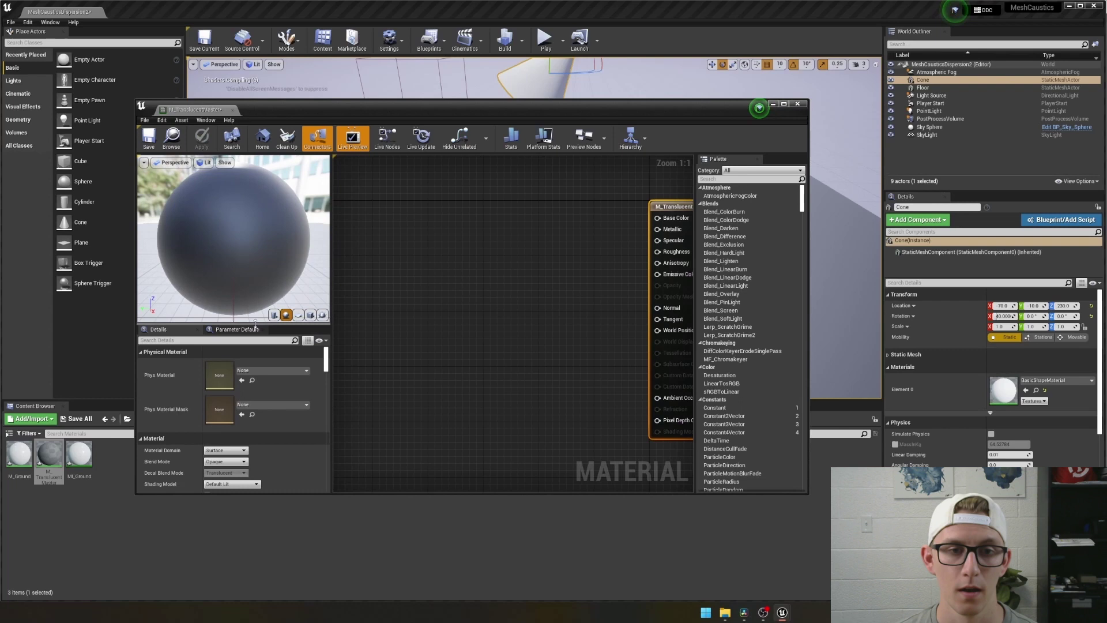
pyautogui.moveTo(256, 325); pyautogui.dragTo(255, 266)
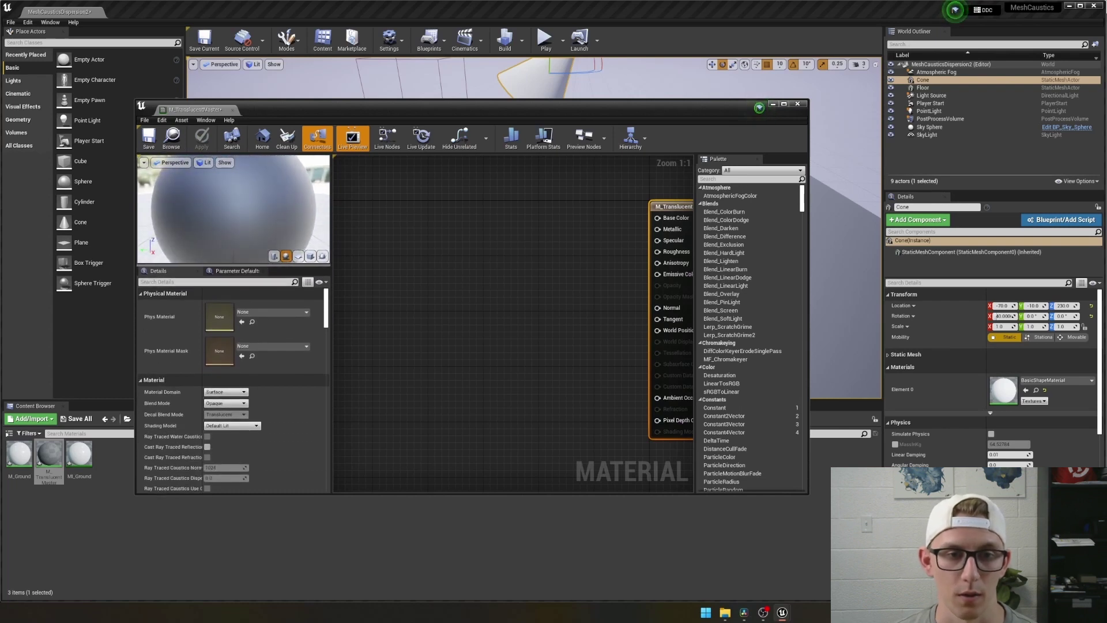
pyautogui.moveTo(248, 213); pyautogui.dragTo(248, 180, button='right')
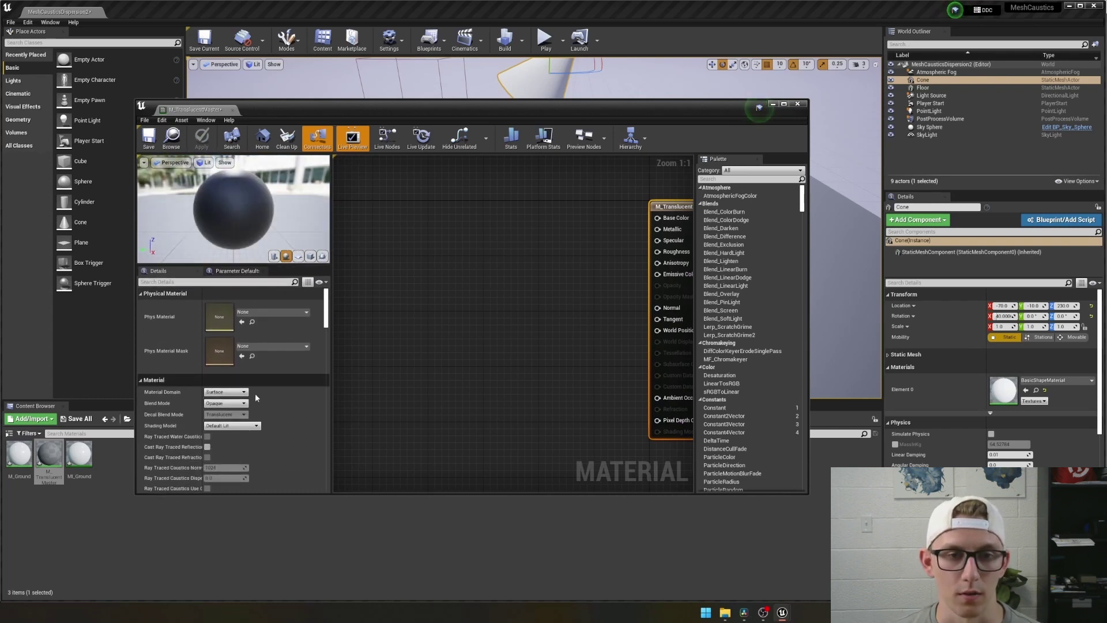
pyautogui.scroll(-2, 256, 398)
pyautogui.click(224, 352)
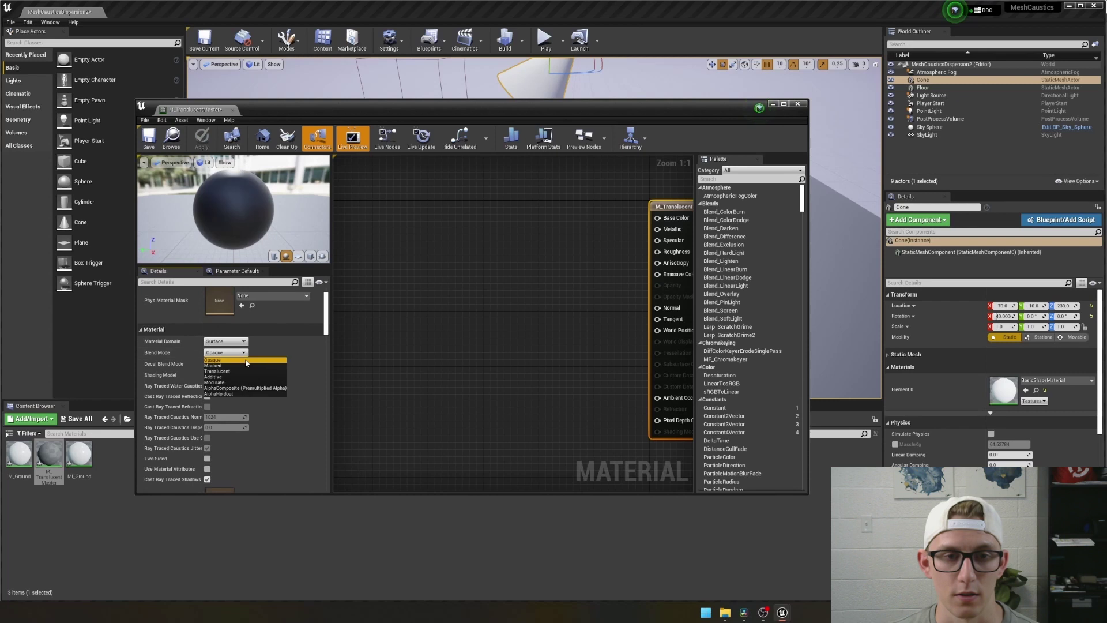
pyautogui.click(217, 371)
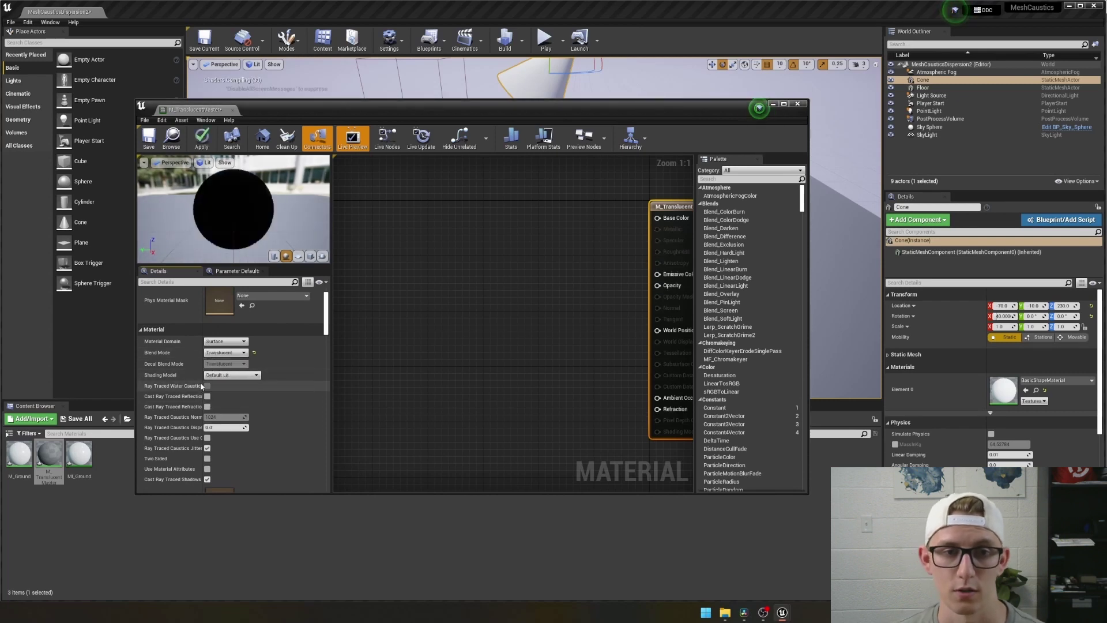
# Step: Enable Cast Ray Traced Reflection Caustics, Cast Ray Traced Refraction Caustics, Ray Traced Caustics Use CustomData and Two Sided for the material
pyautogui.moveTo(202, 382); pyautogui.dragTo(232, 382)
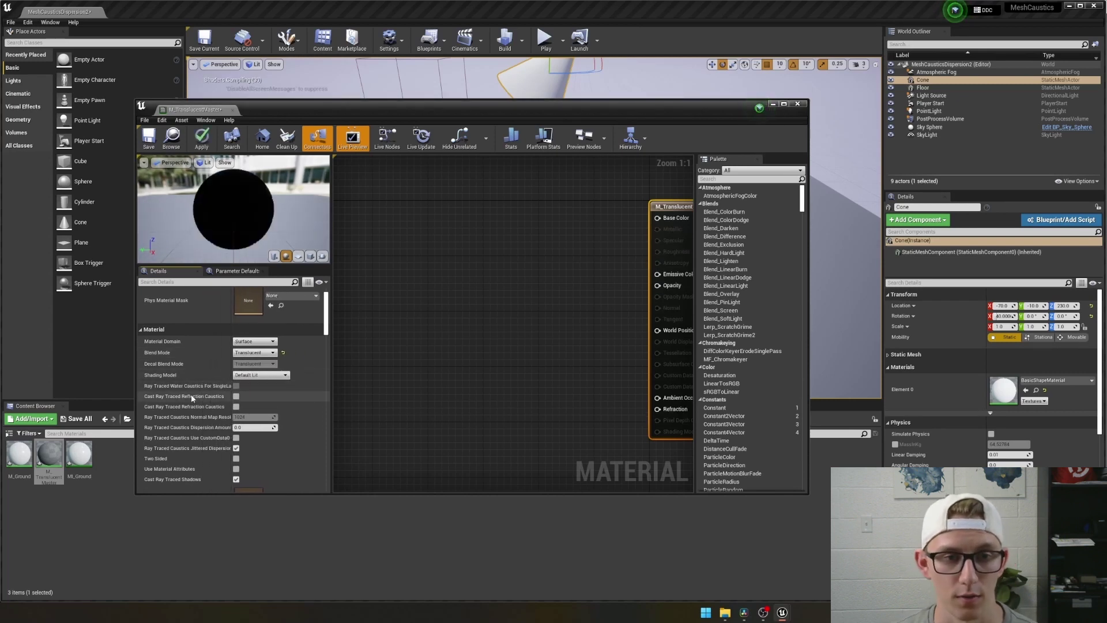
pyautogui.click(236, 396)
pyautogui.click(236, 406)
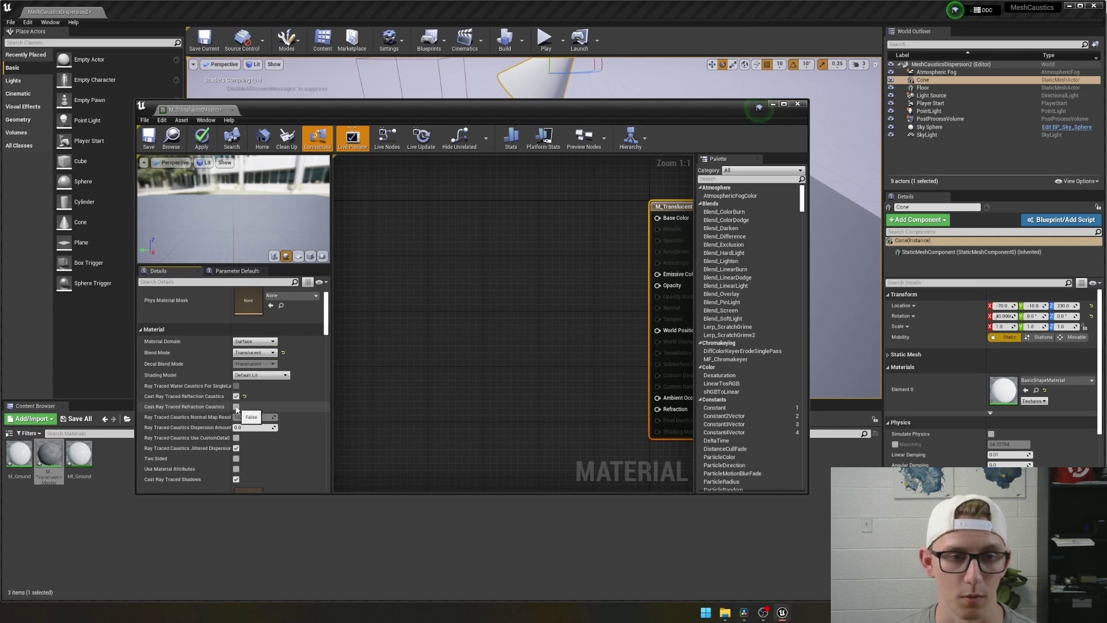
pyautogui.click(236, 438)
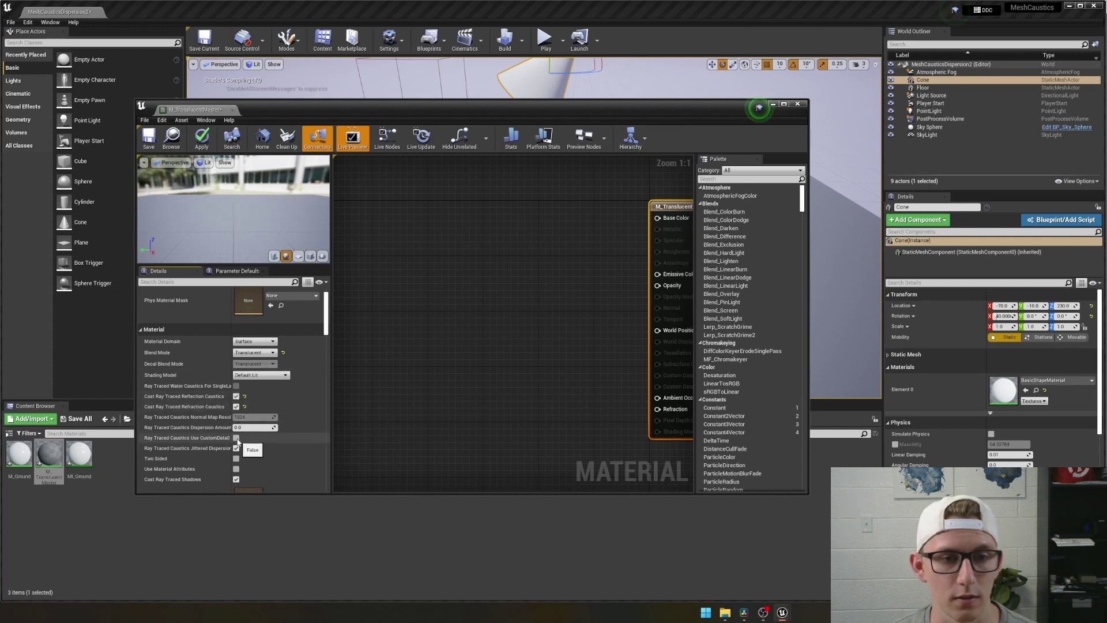
pyautogui.click(237, 459)
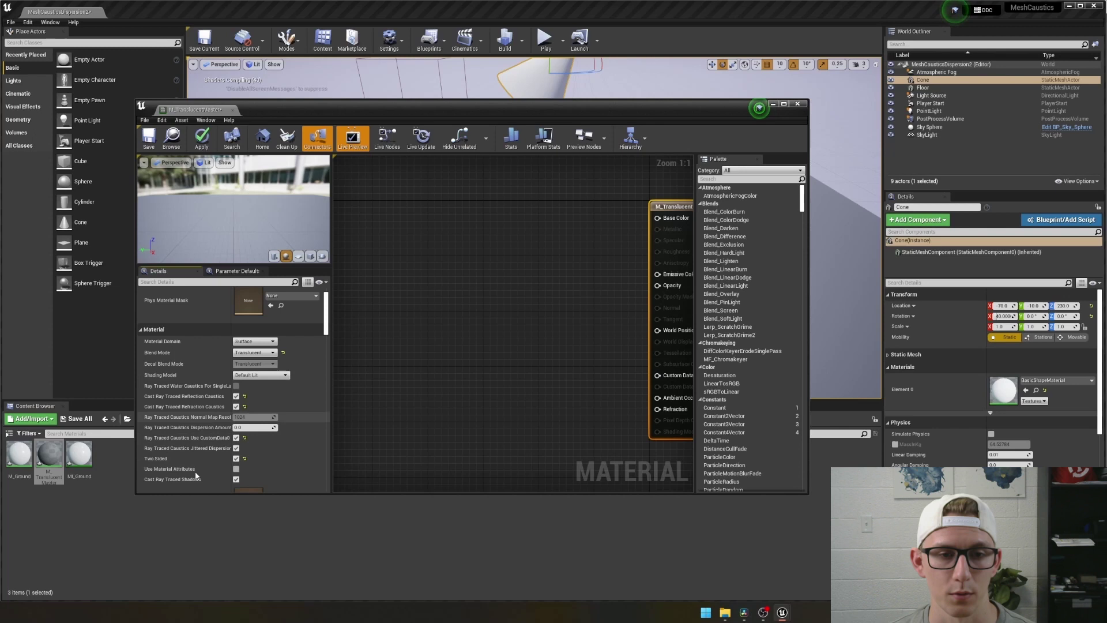
# Step: Set the translucency Lighting Mode to Surface ForwardShading and enable Ray Traced Translucency Absorption
pyautogui.scroll(-5, 199, 469)
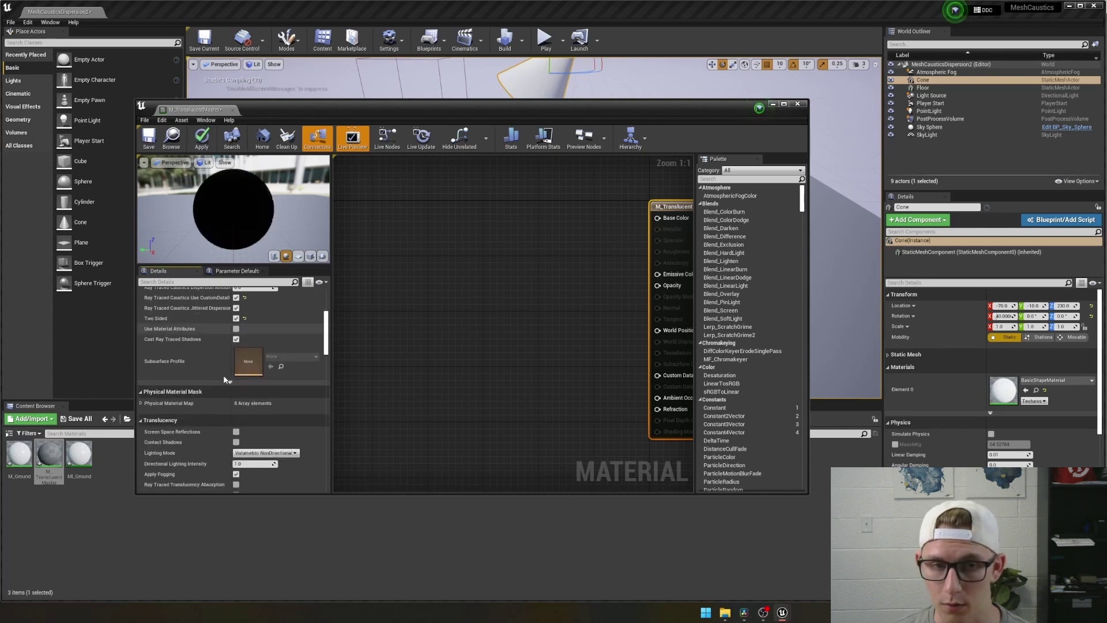
pyautogui.scroll(-2, 231, 404)
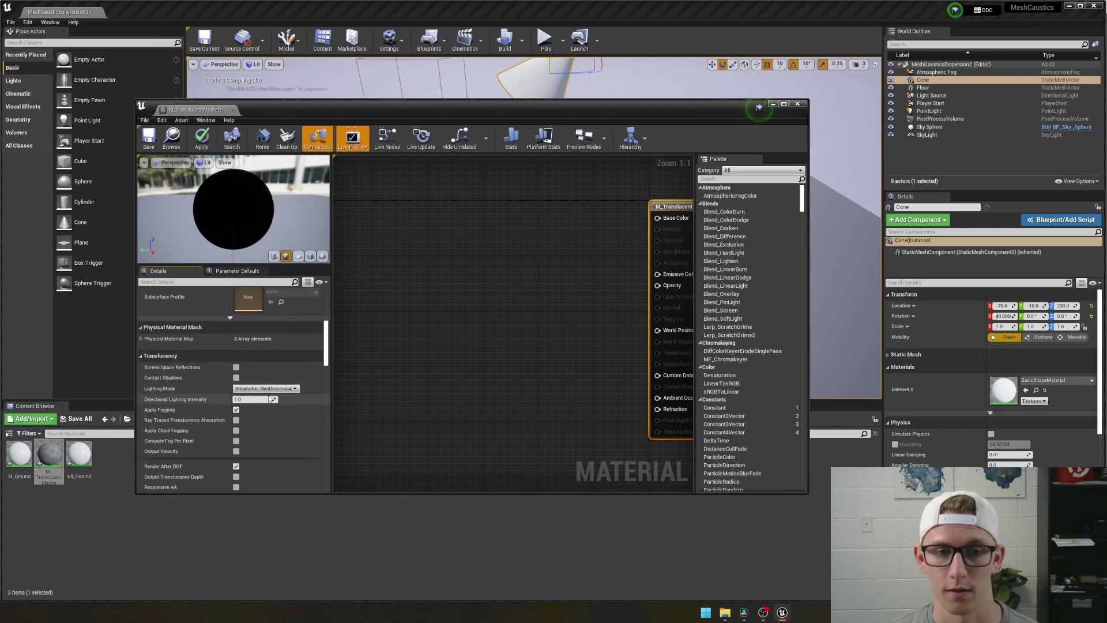
pyautogui.click(268, 389)
pyautogui.click(260, 424)
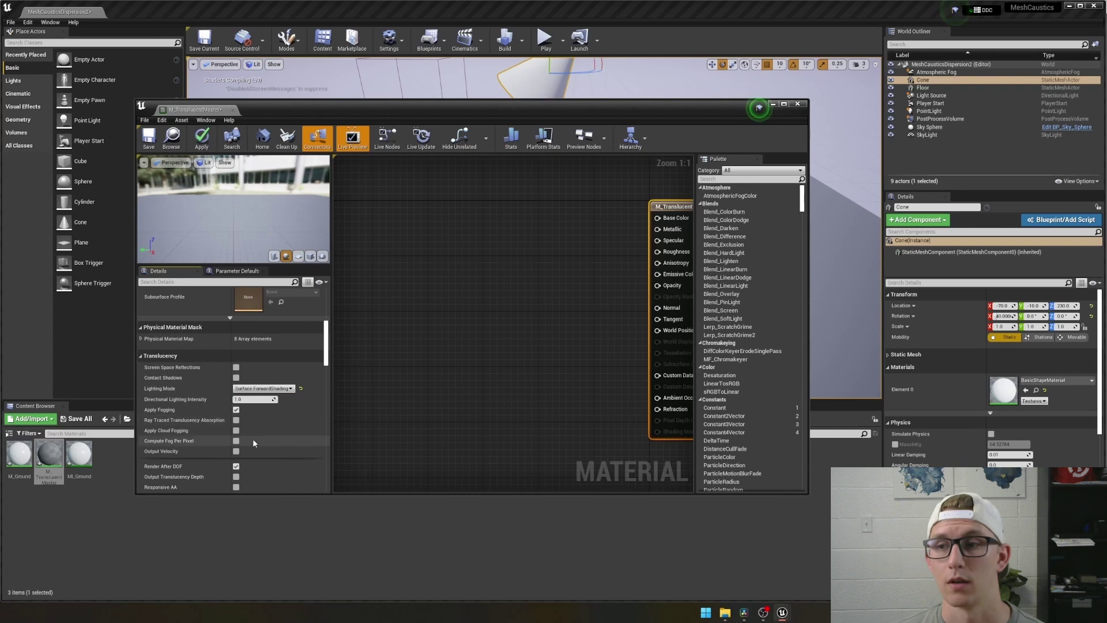
pyautogui.click(236, 420)
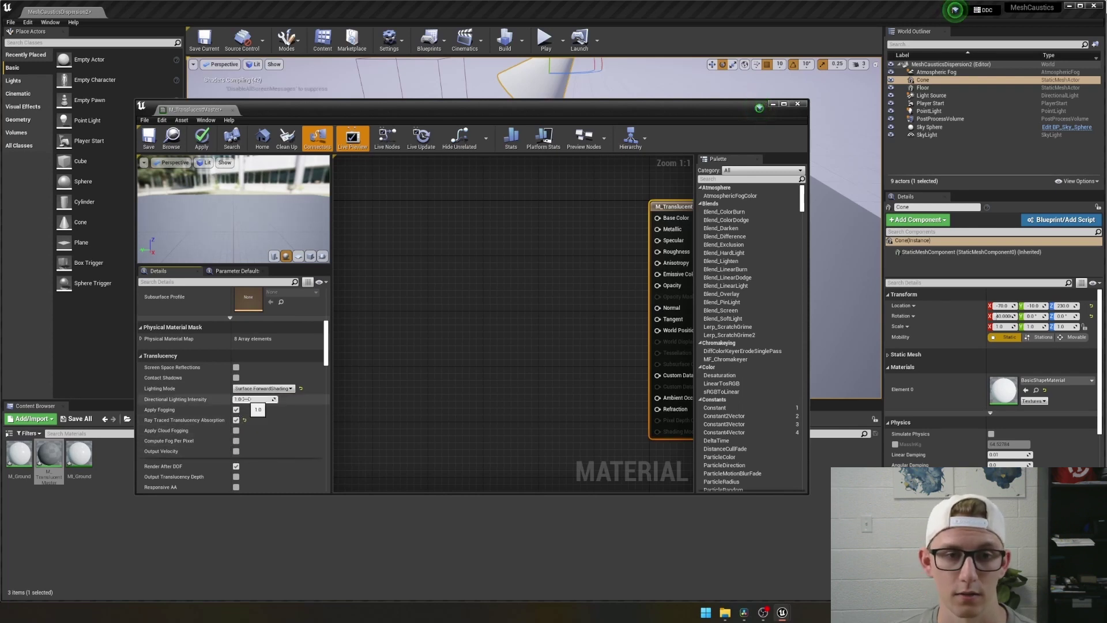
# Step: Look through the material's remaining detail settings, from translucency down to refraction and import settings and back to the beginning
pyautogui.scroll(-6, 263, 358)
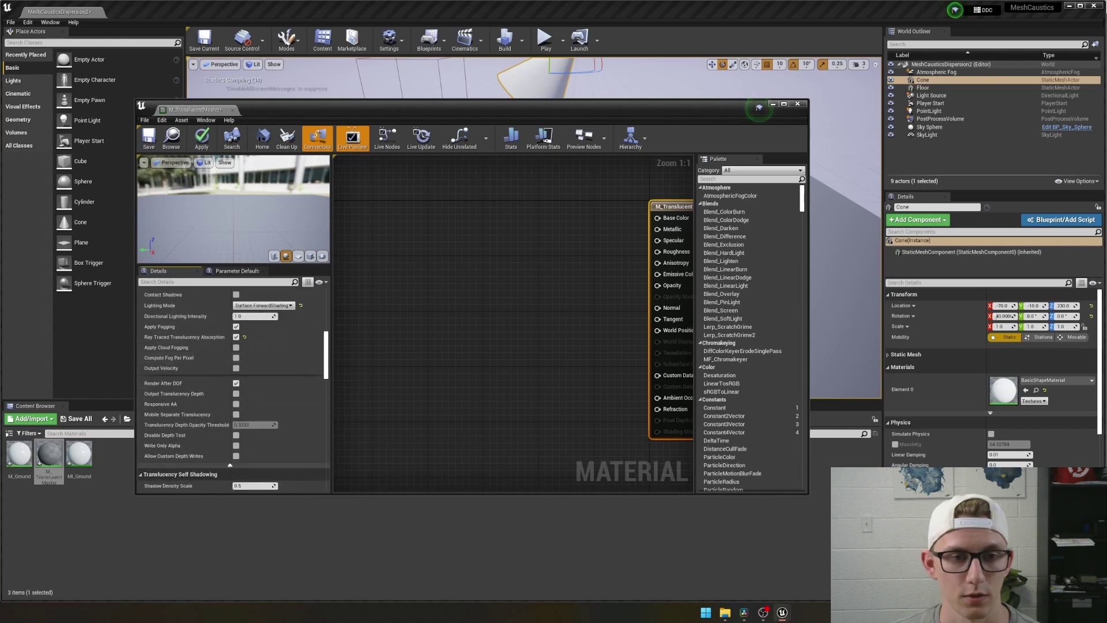
pyautogui.scroll(-3, 243, 408)
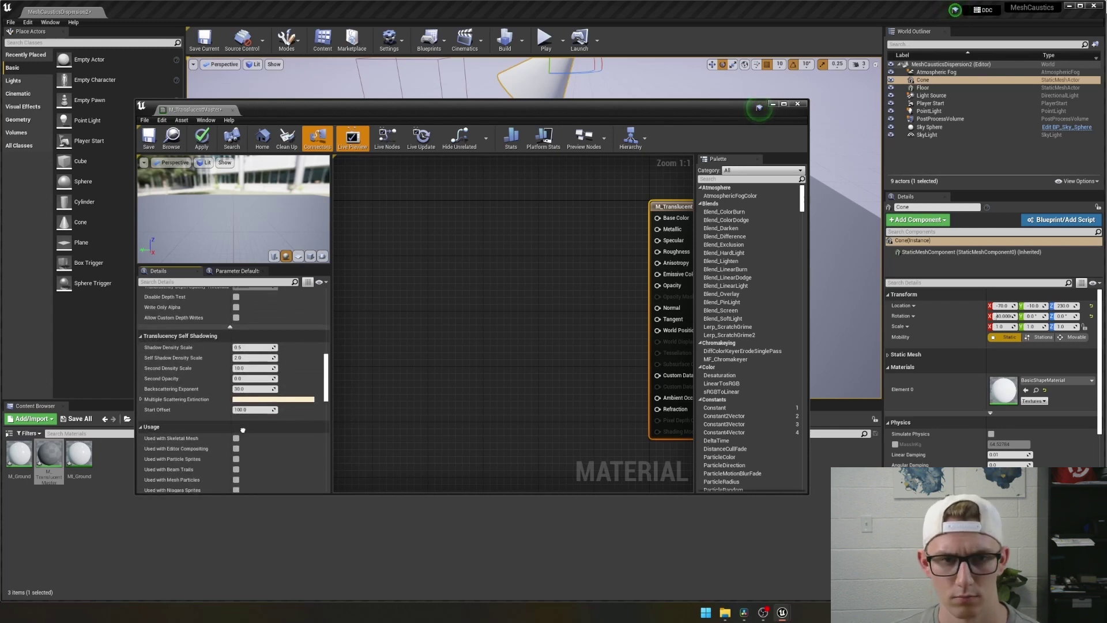
pyautogui.scroll(-8, 243, 408)
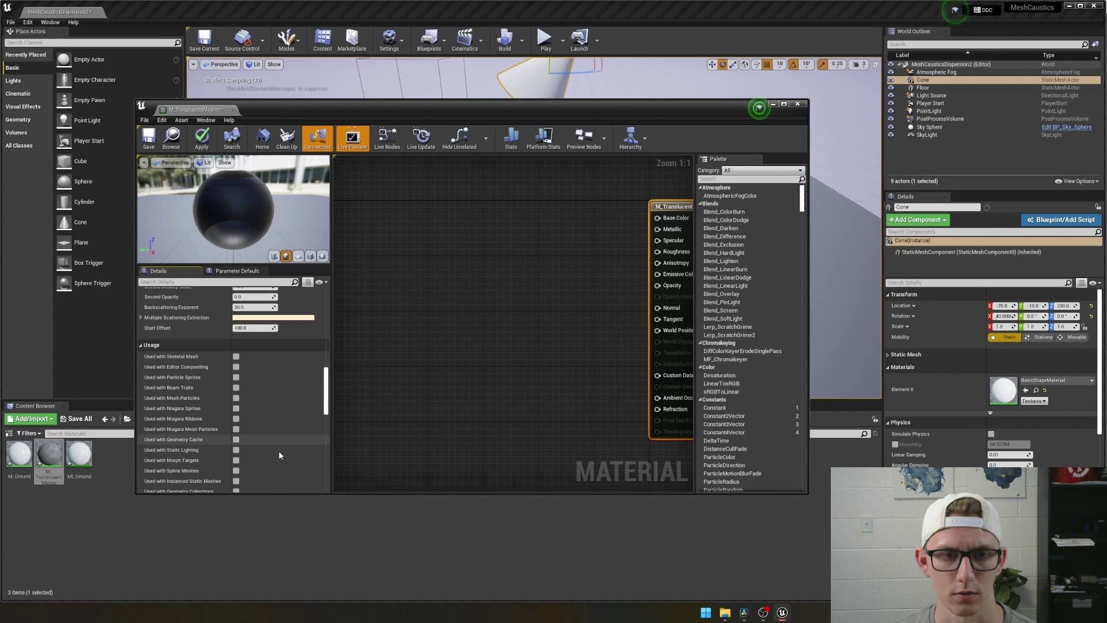
pyautogui.scroll(-10, 307, 416)
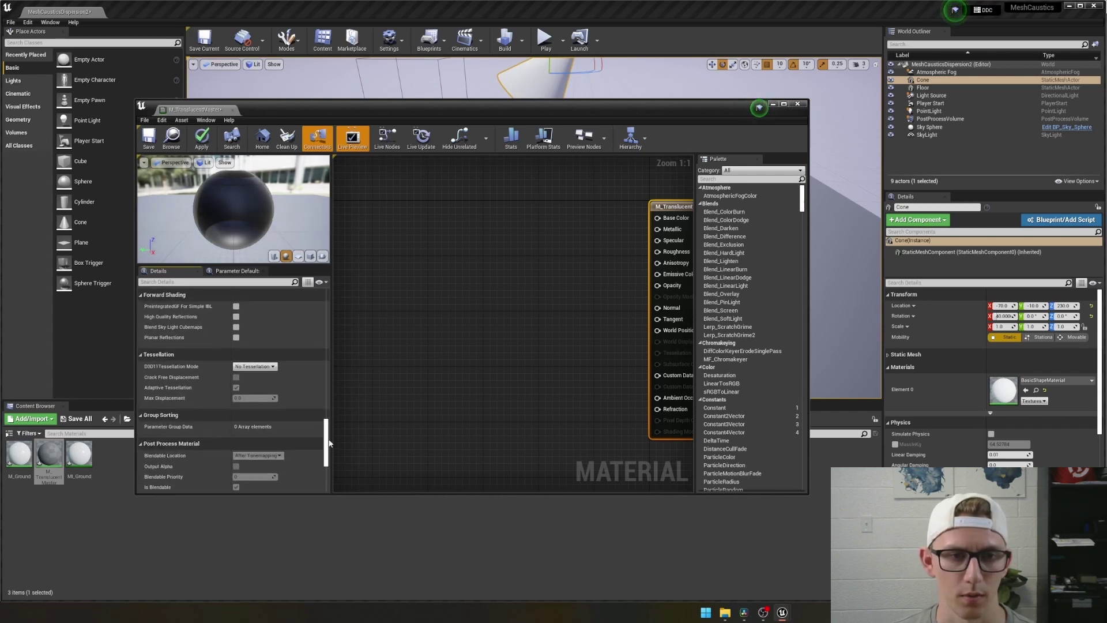
pyautogui.scroll(-6, 324, 427)
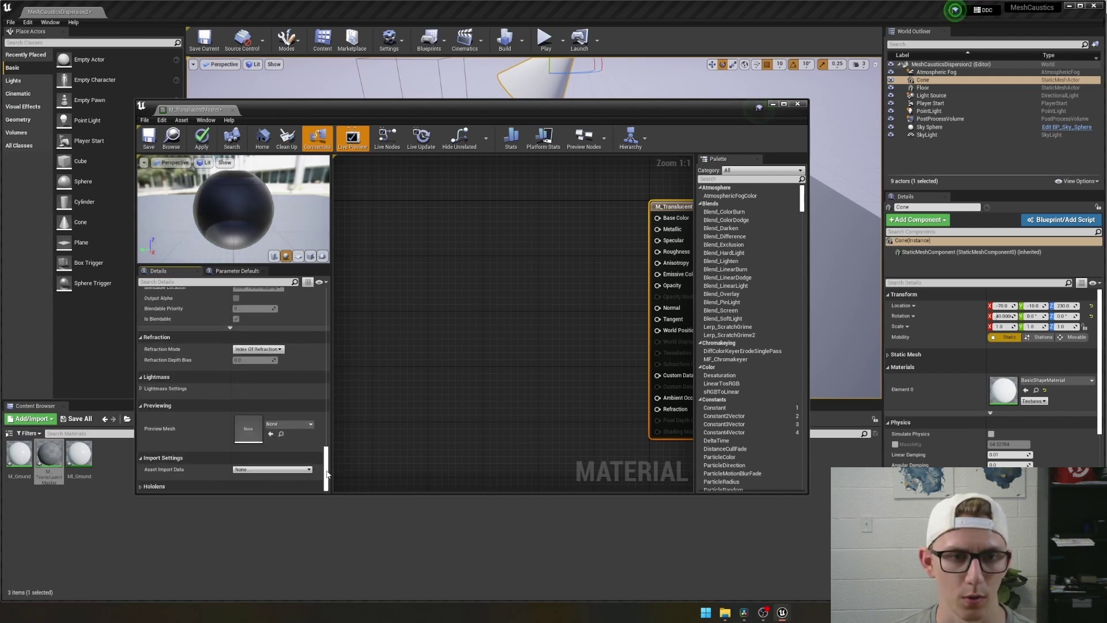
pyautogui.moveTo(327, 458); pyautogui.dragTo(349, 289)
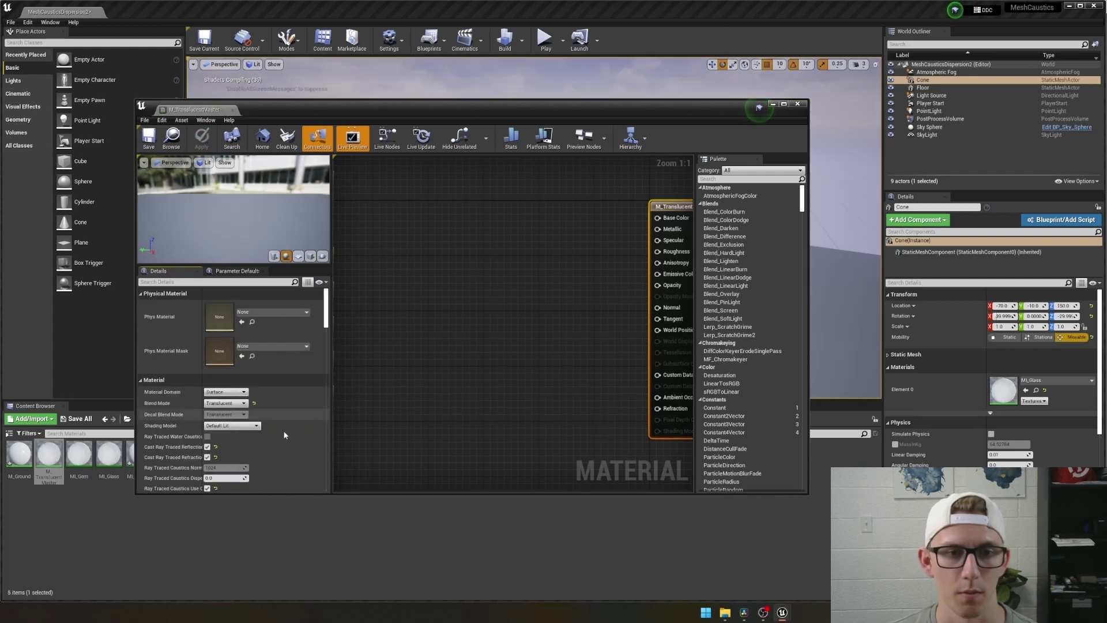
pyautogui.moveTo(284, 433); pyautogui.dragTo(288, 320, button='right')
pyautogui.moveTo(242, 416); pyautogui.dragTo(243, 345, button='right')
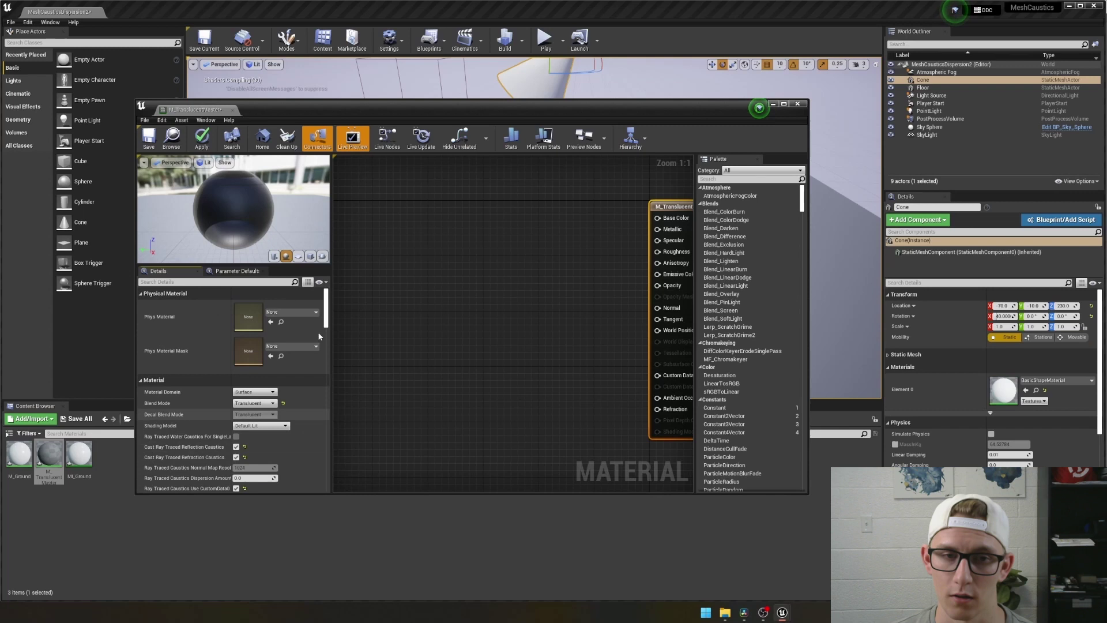
pyautogui.moveTo(326, 321)
pyautogui.mouseDown()
pyautogui.moveTo(326, 347)
pyautogui.moveTo(326, 316)
pyautogui.mouseUp()
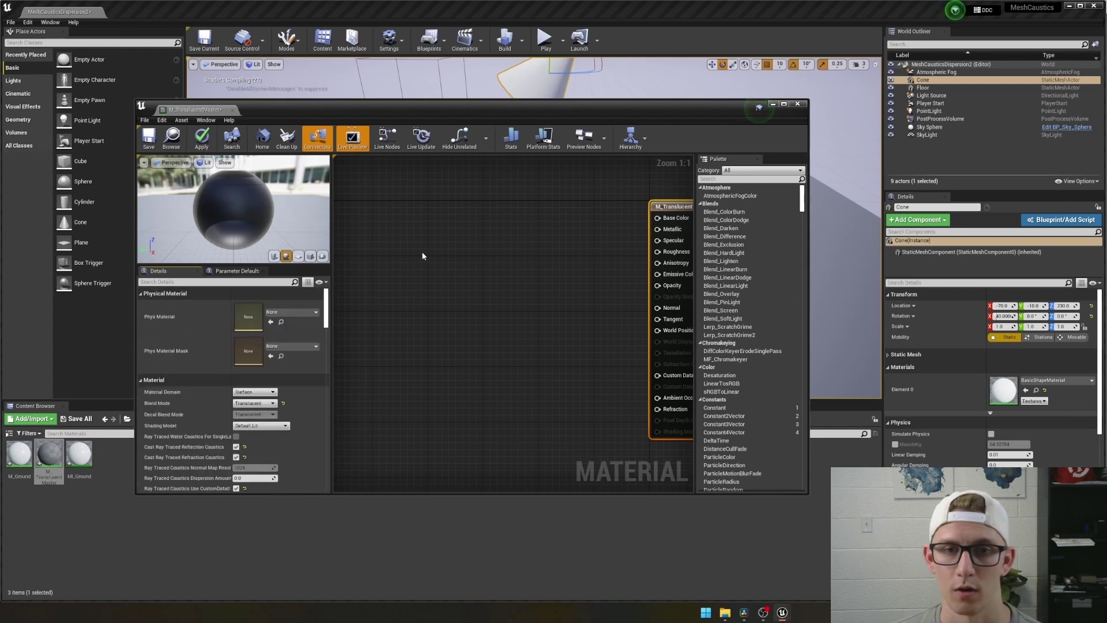
# Step: Promote the Base Color input to a parameter, set its default colour to white with value 1, and place it beside the main node
pyautogui.moveTo(588, 291); pyautogui.dragTo(540, 302, button='right')
pyautogui.rightClick(620, 229)
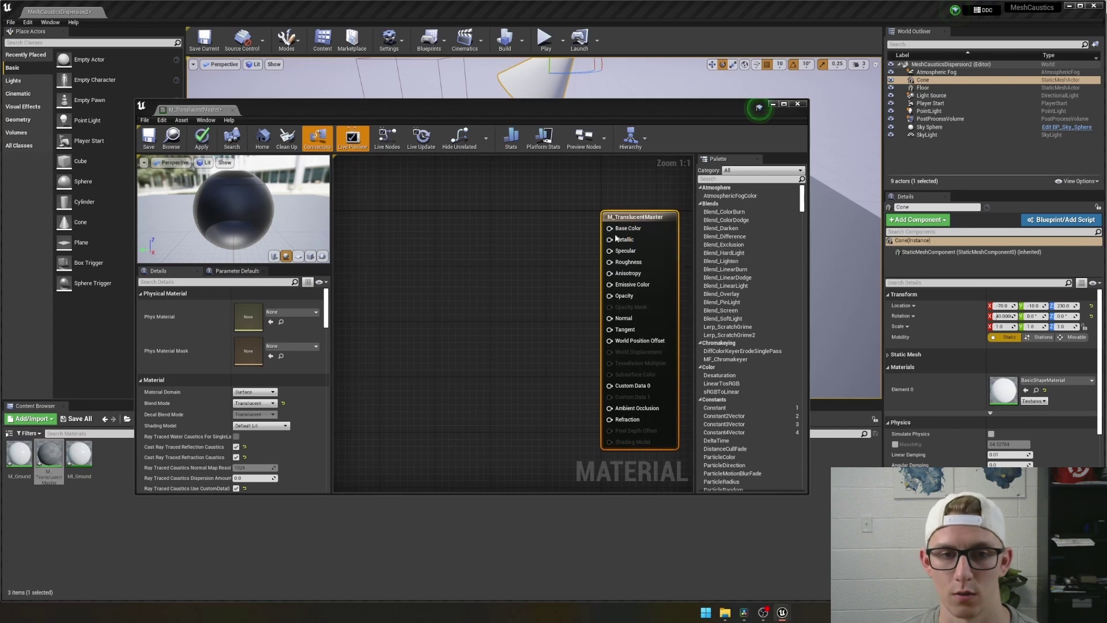
pyautogui.click(641, 238)
pyautogui.moveTo(502, 218); pyautogui.dragTo(453, 211)
pyautogui.click(299, 333)
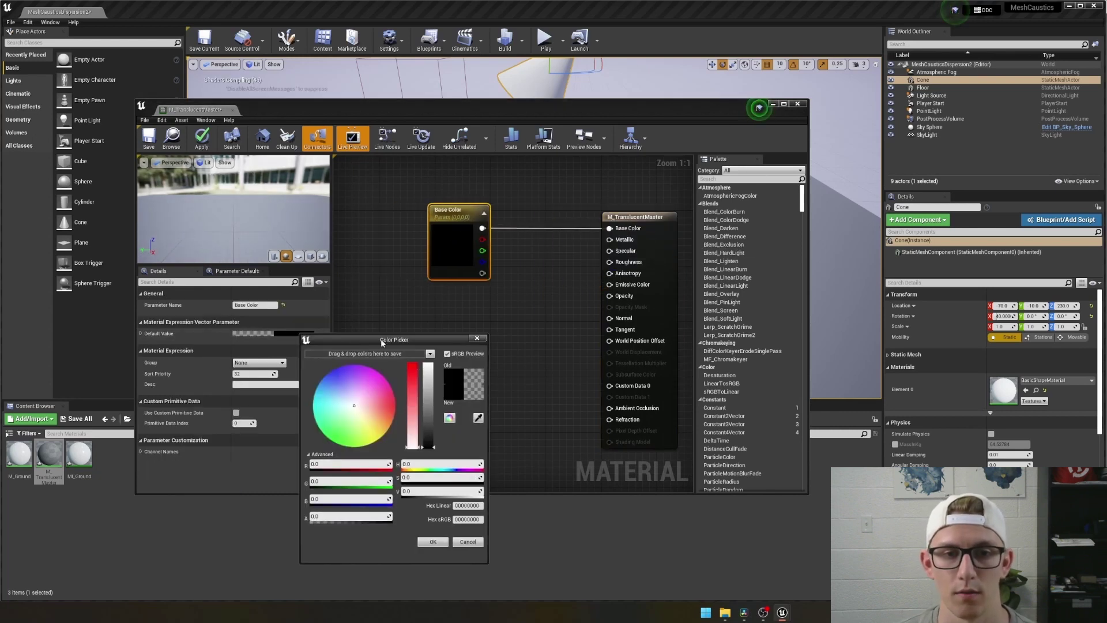
pyautogui.write('1')
pyautogui.press('Return')
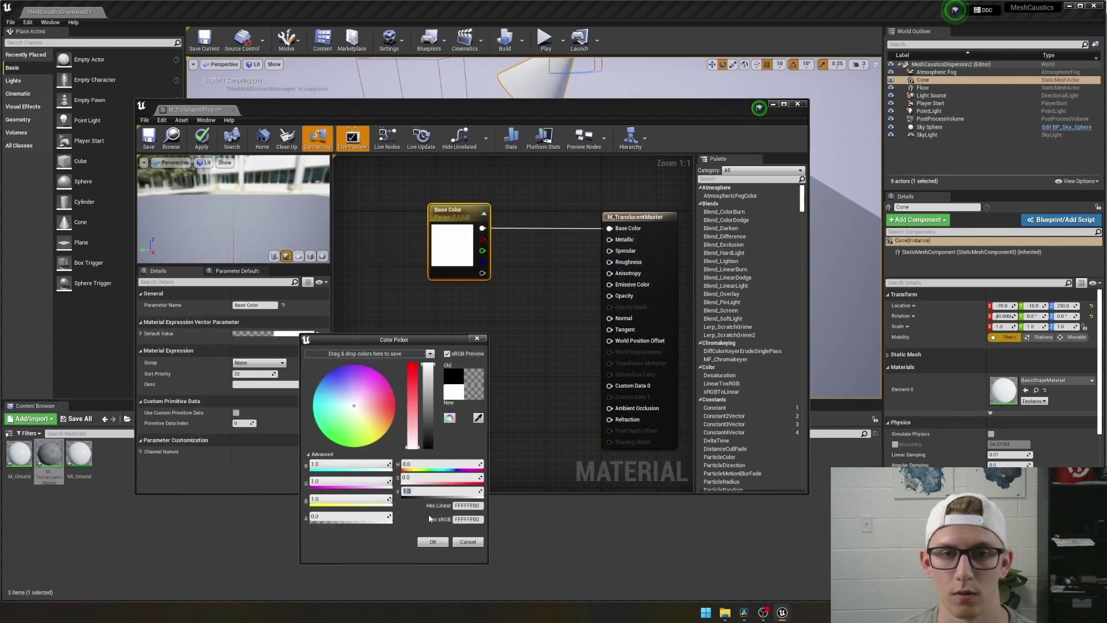
pyautogui.click(432, 541)
pyautogui.moveTo(456, 211); pyautogui.dragTo(442, 184)
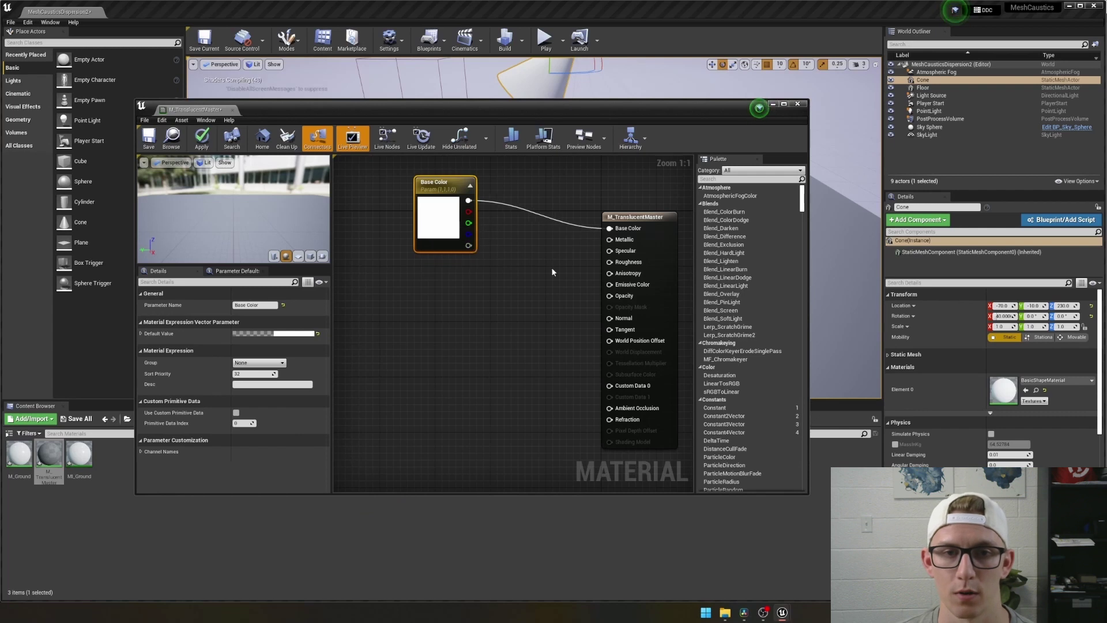
# Step: Promote Metallic and Specular to parameters stacked below Base Color, giving Specular a default value of 1
pyautogui.rightClick(628, 241)
pyautogui.click(652, 249)
pyautogui.moveTo(573, 241); pyautogui.dragTo(449, 283)
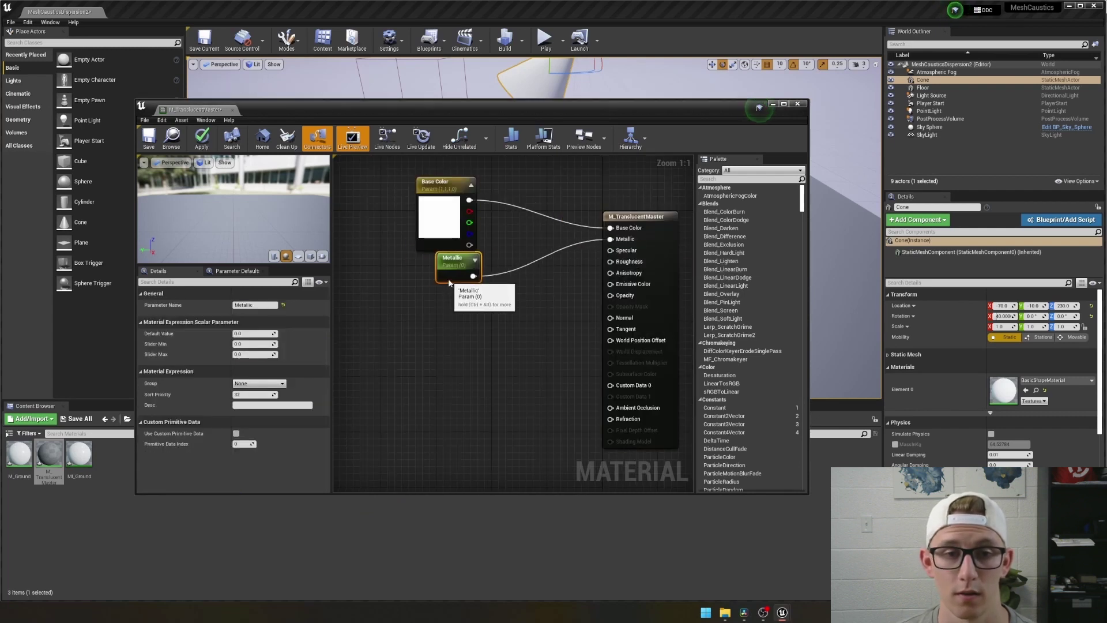
pyautogui.rightClick(629, 250)
pyautogui.click(652, 259)
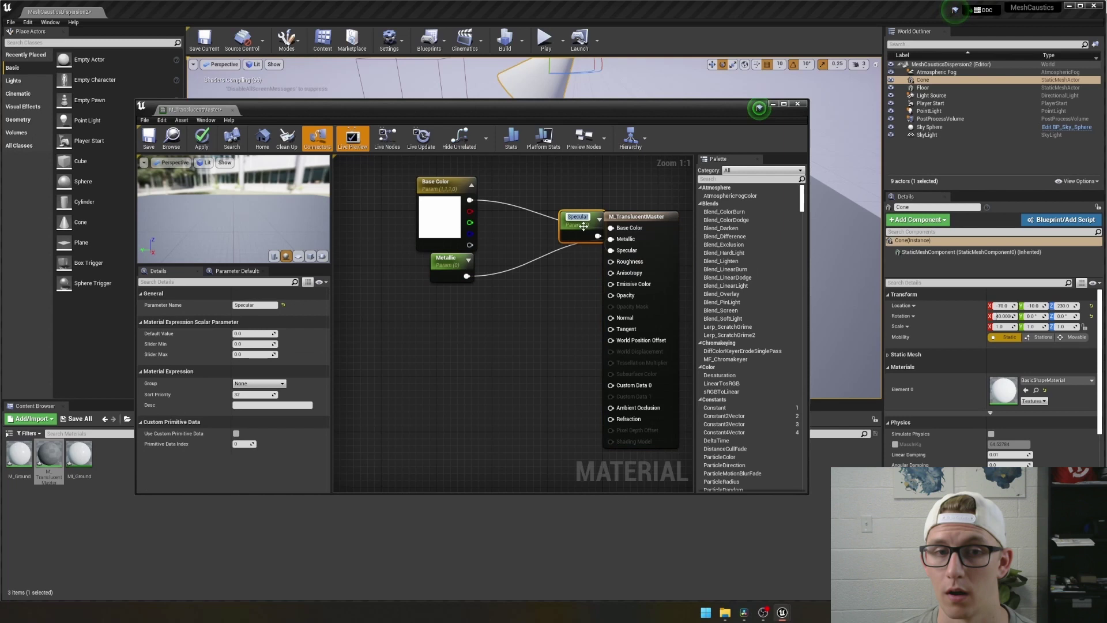
pyautogui.moveTo(584, 226); pyautogui.dragTo(452, 301)
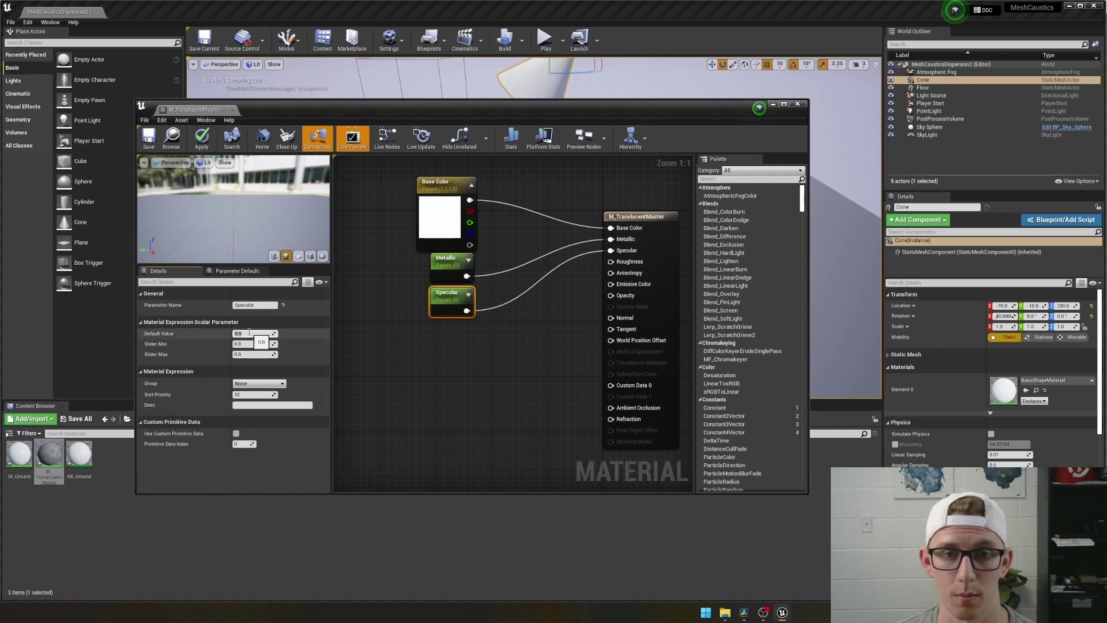
# Step: Promote Roughness and Opacity to parameters stacked below Specular, giving Opacity a default value of 0.3
pyautogui.rightClick(629, 262)
pyautogui.click(651, 269)
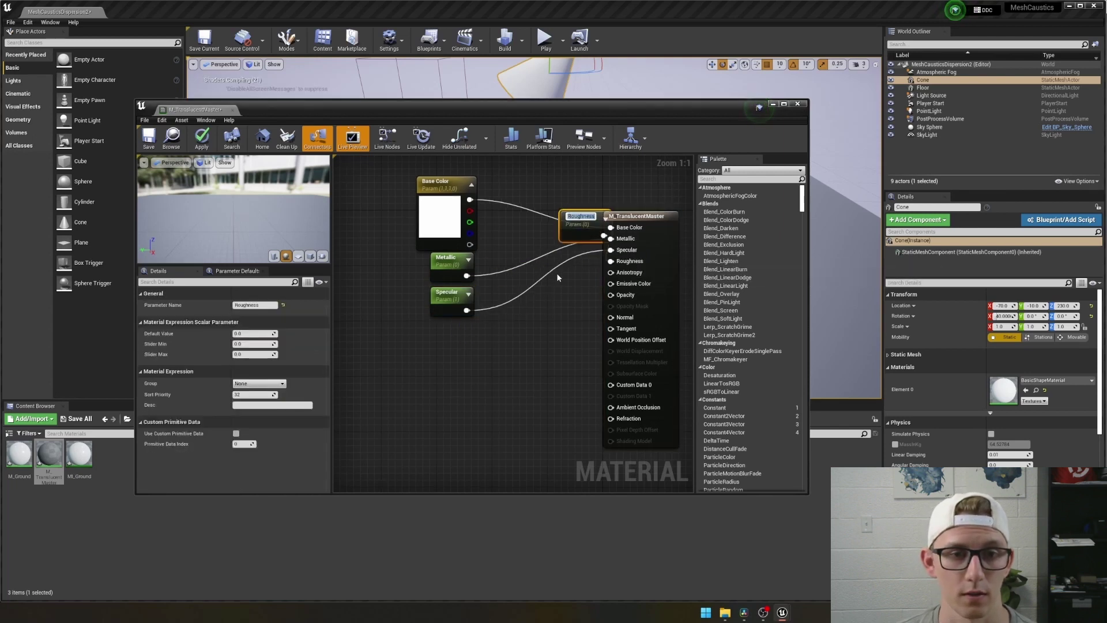
pyautogui.moveTo(577, 223); pyautogui.dragTo(440, 333)
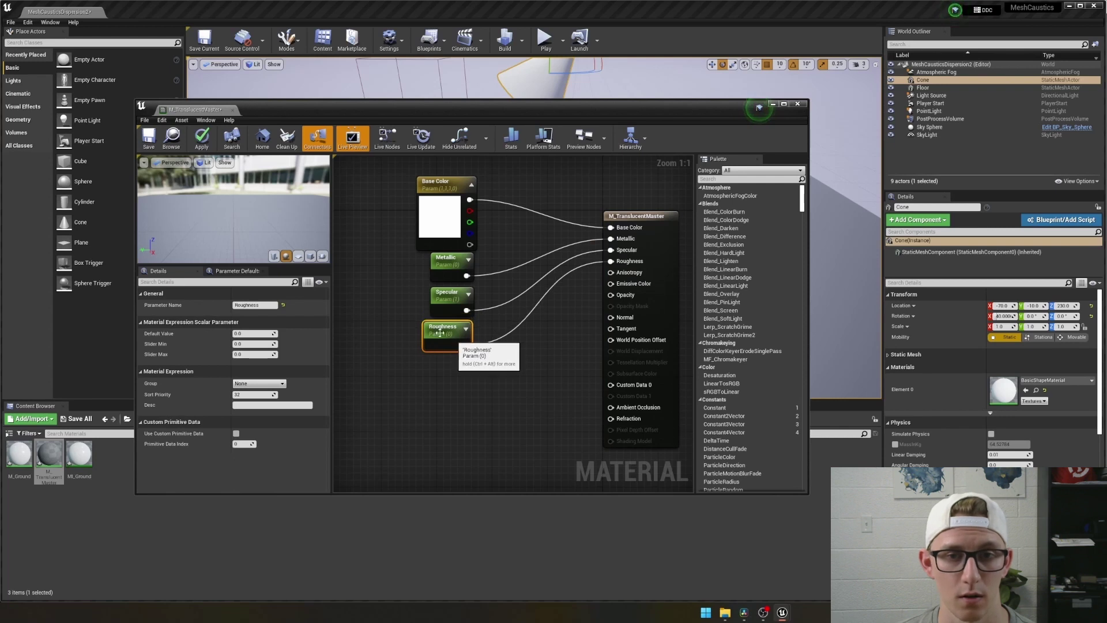
pyautogui.rightClick(624, 296)
pyautogui.click(648, 306)
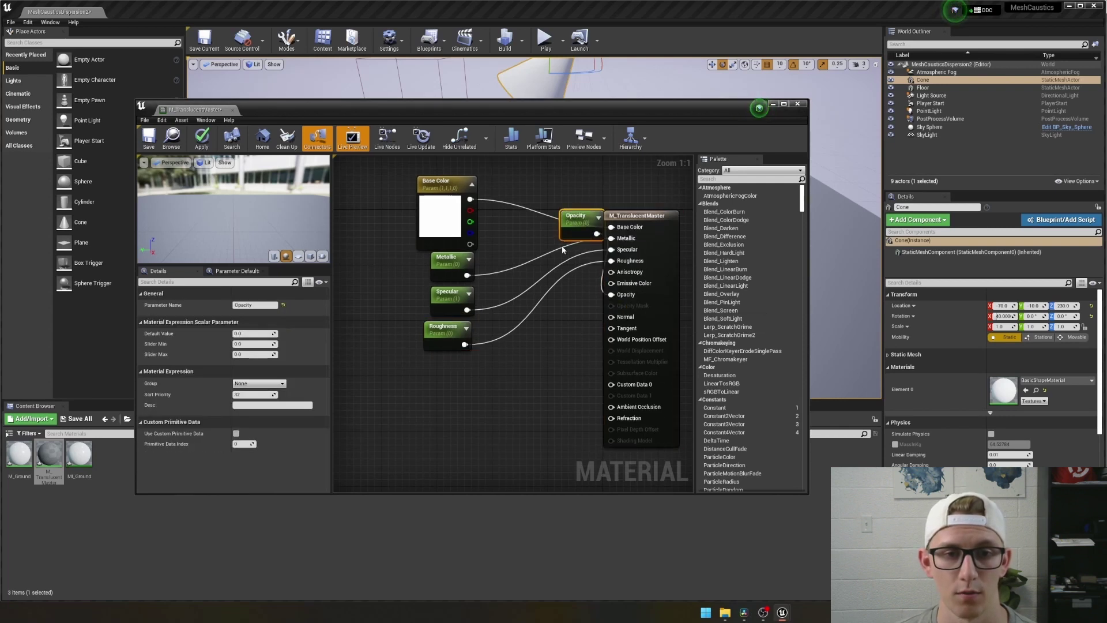
pyautogui.moveTo(571, 236); pyautogui.dragTo(436, 382)
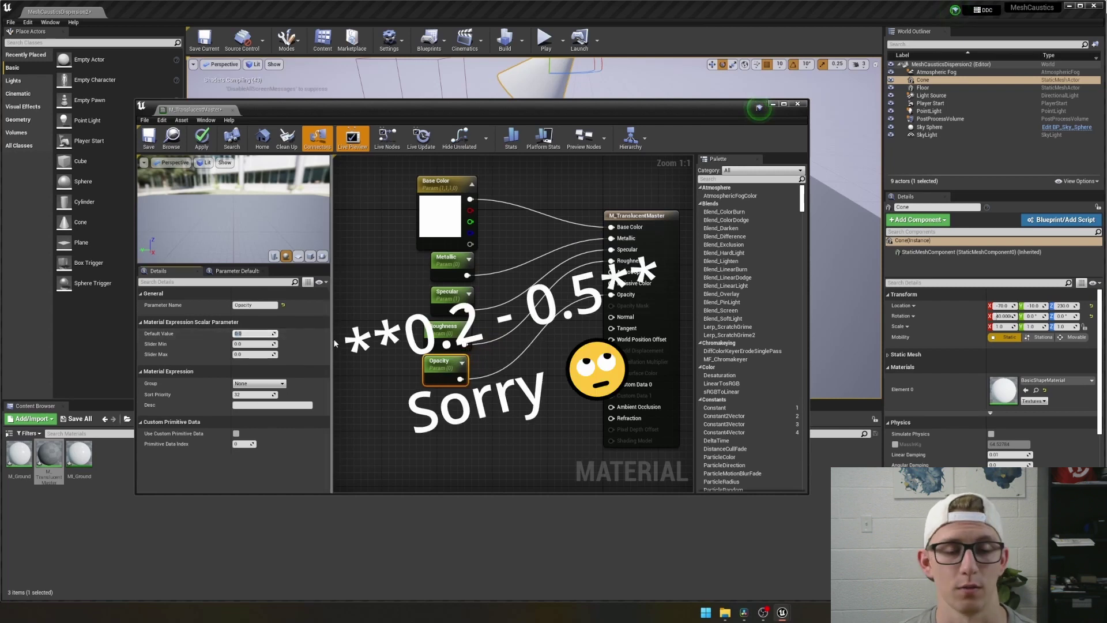
pyautogui.write('2')
pyautogui.press('Return')
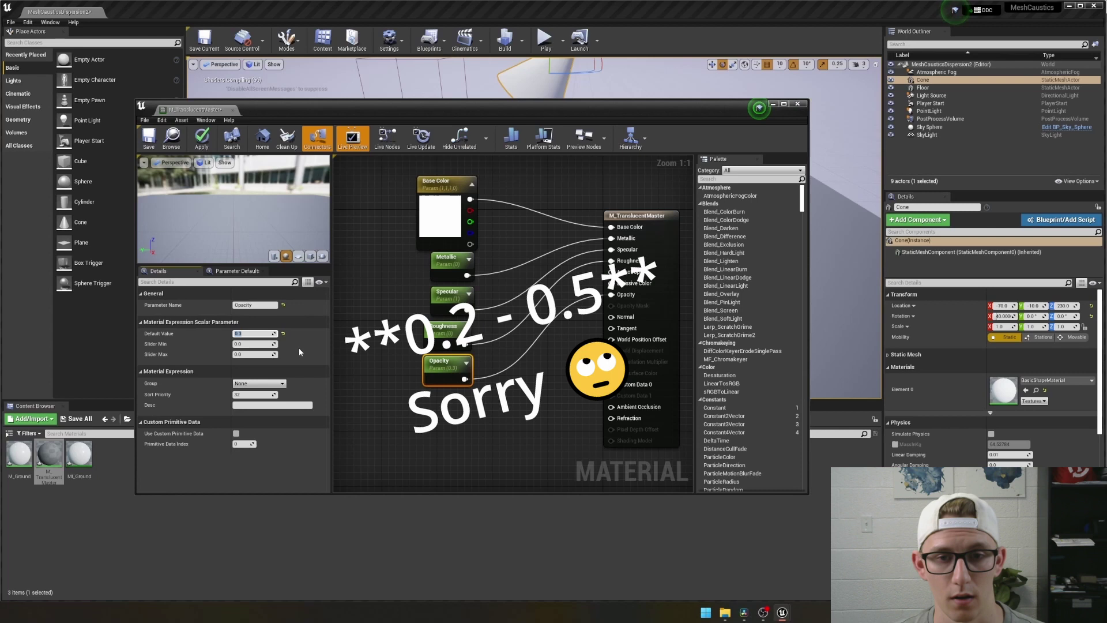
pyautogui.click(580, 387)
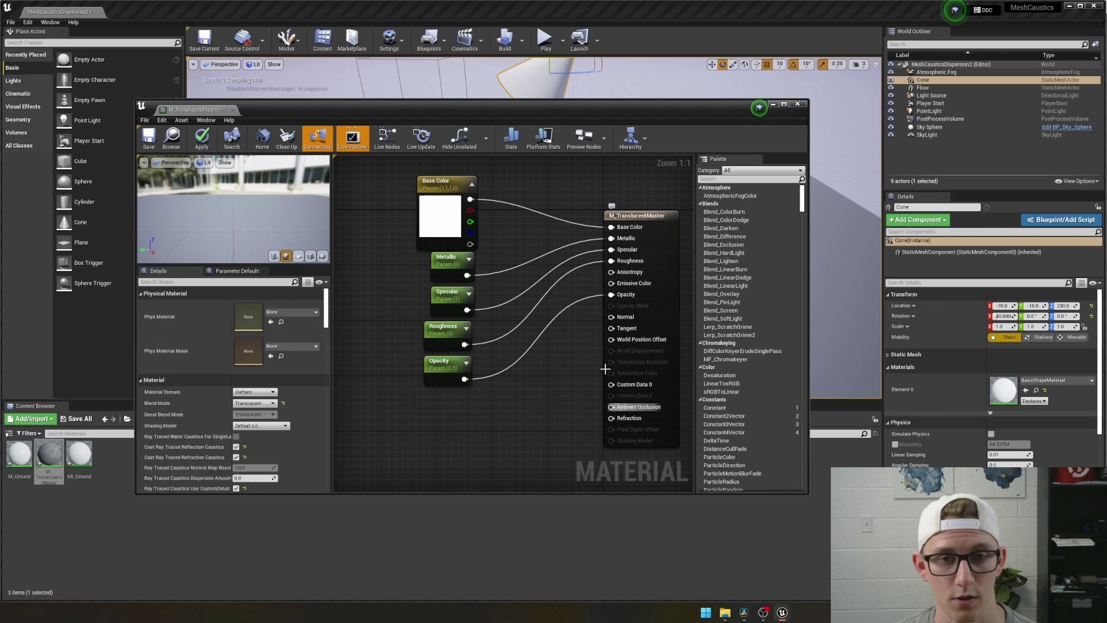
# Step: Promote Refraction to a parameter placed below Opacity and set its default value to 1.5
pyautogui.rightClick(612, 420)
pyautogui.click(663, 445)
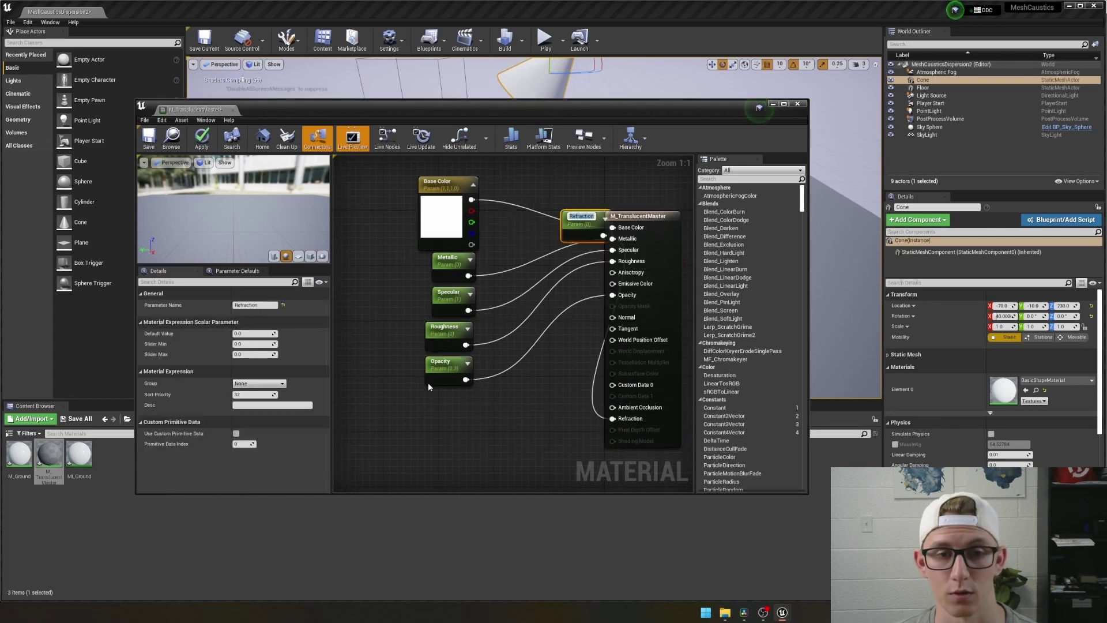
pyautogui.moveTo(584, 233); pyautogui.dragTo(447, 412)
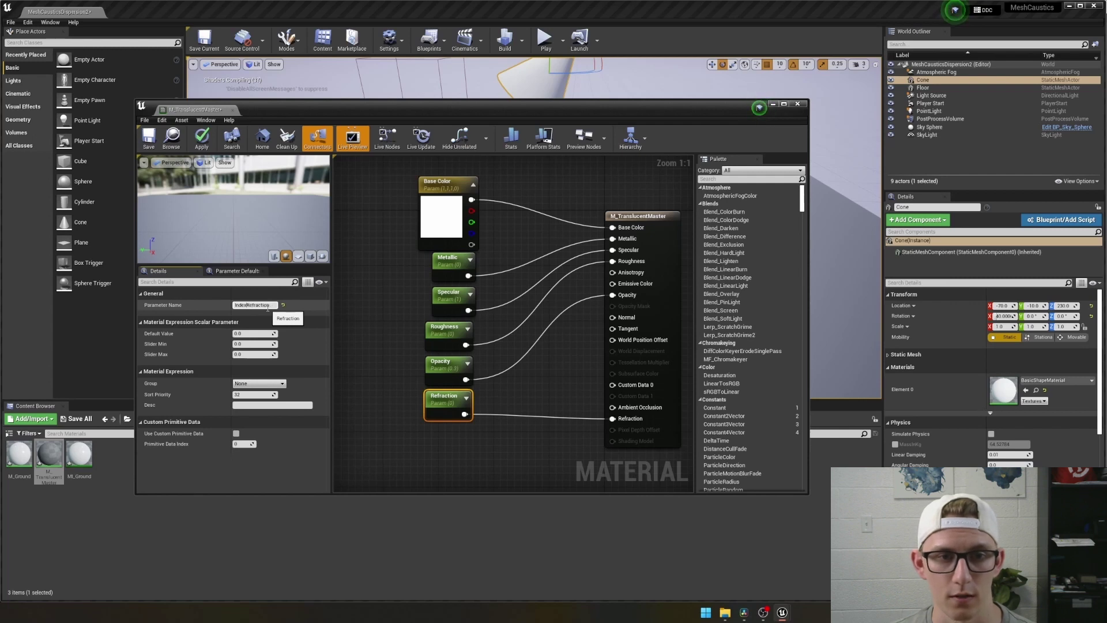
pyautogui.click(243, 334)
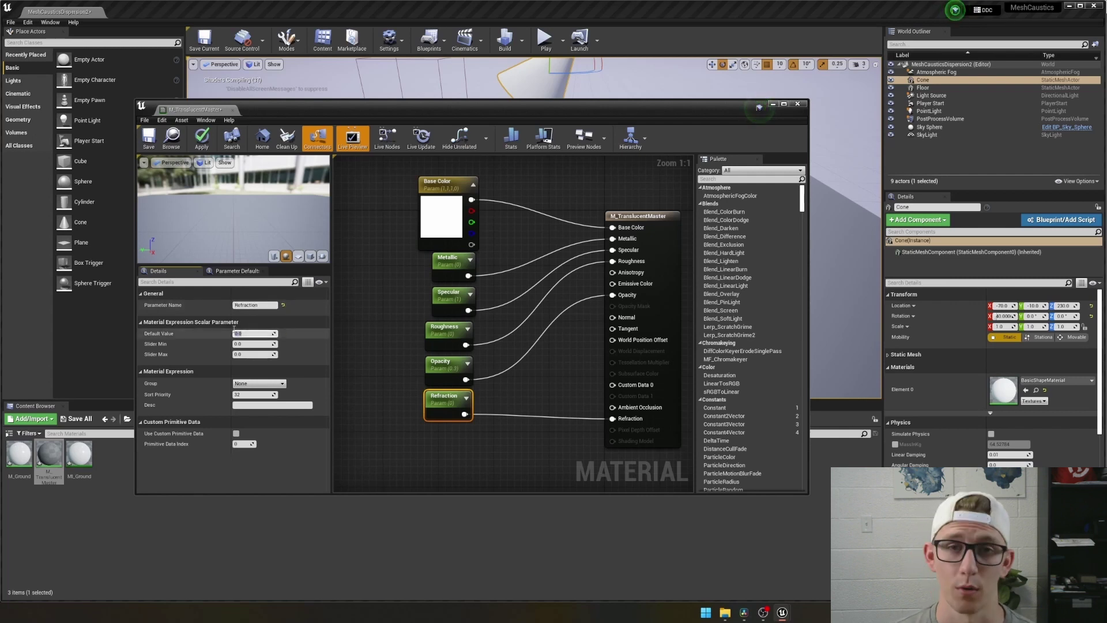
pyautogui.write('1')
pyautogui.press('Return')
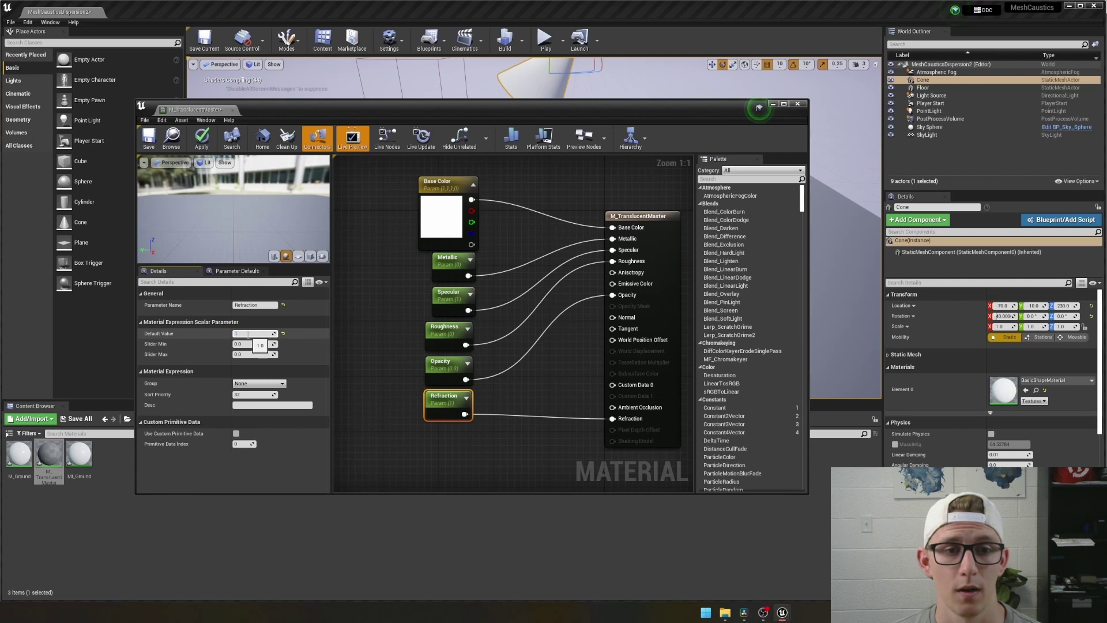
pyautogui.write('2')
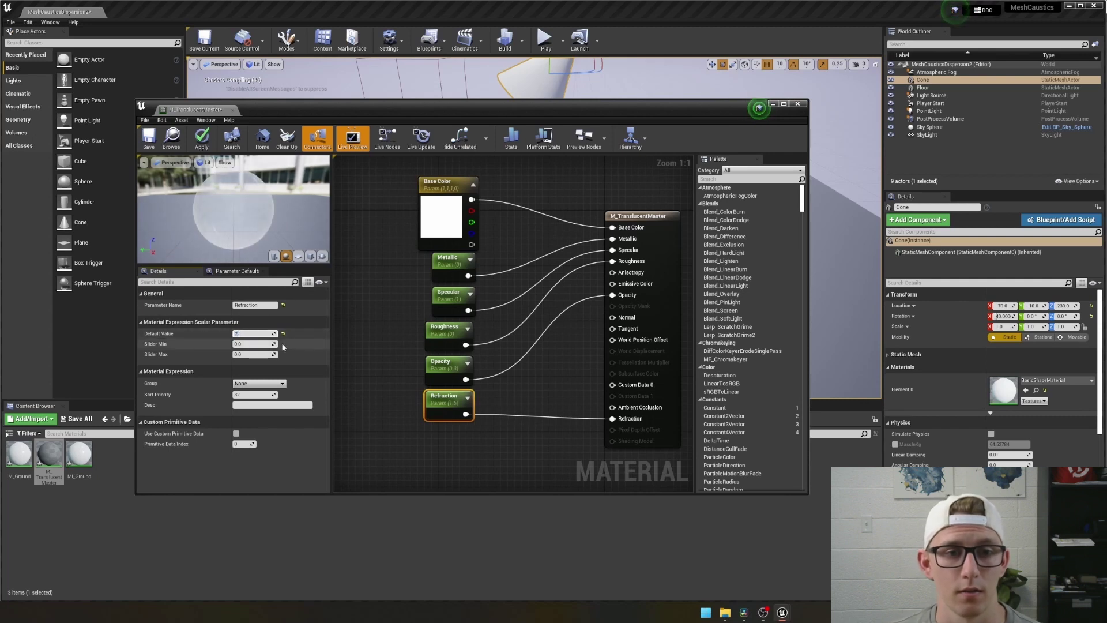
pyautogui.write('.42')
pyautogui.press('Return')
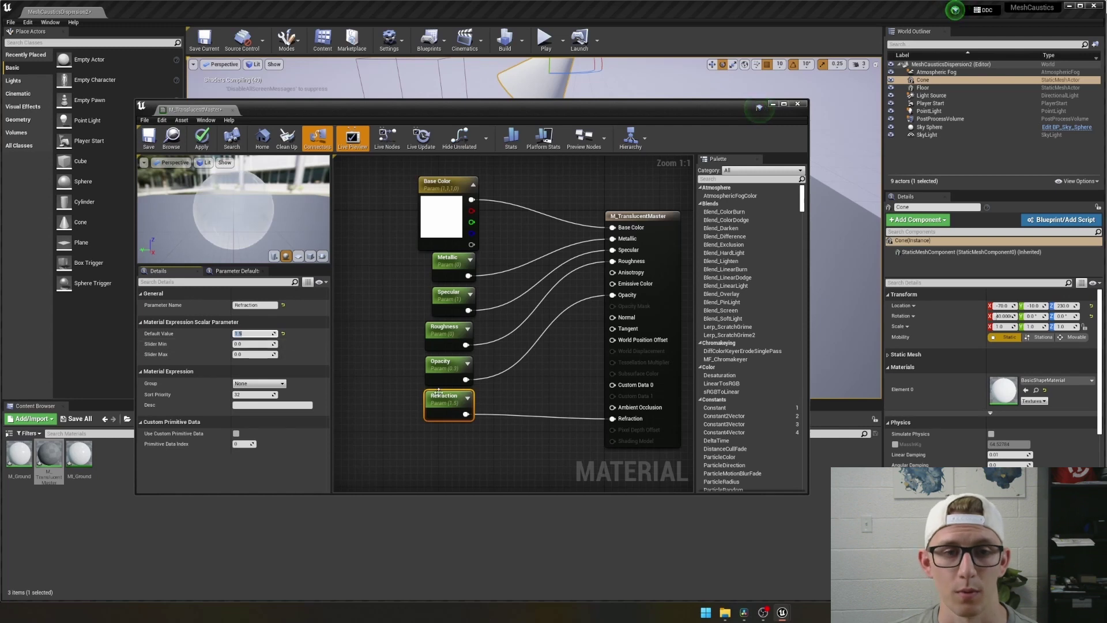
# Step: Apply and save M_TranslucentMaster, and close its editor after checking the parameter defaults
pyautogui.press('Home')
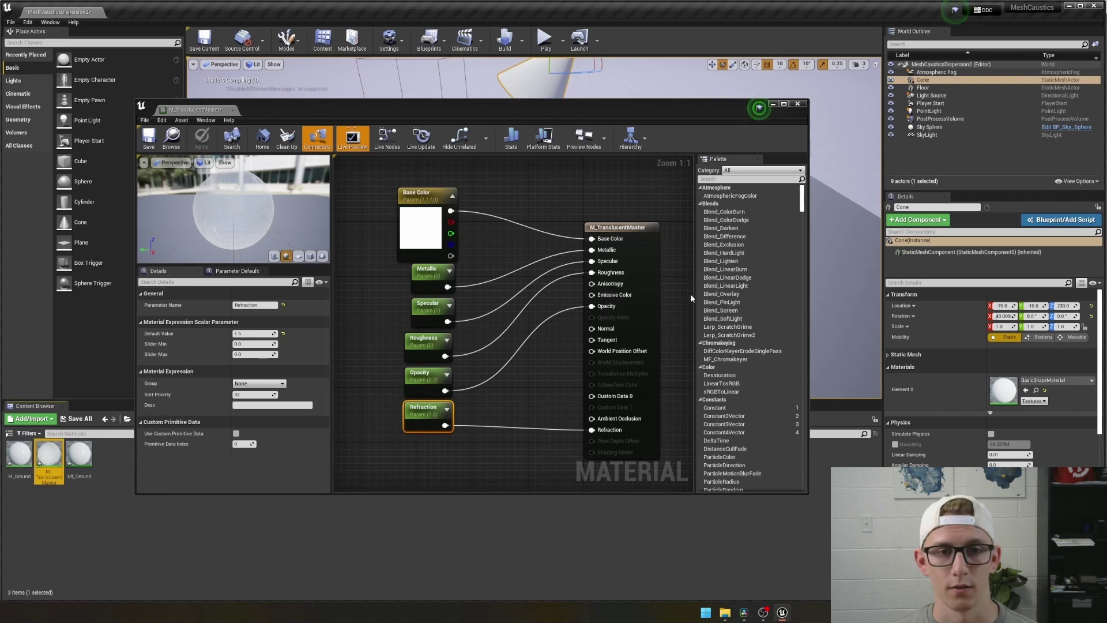
pyautogui.hotkey('ctrl', 's')
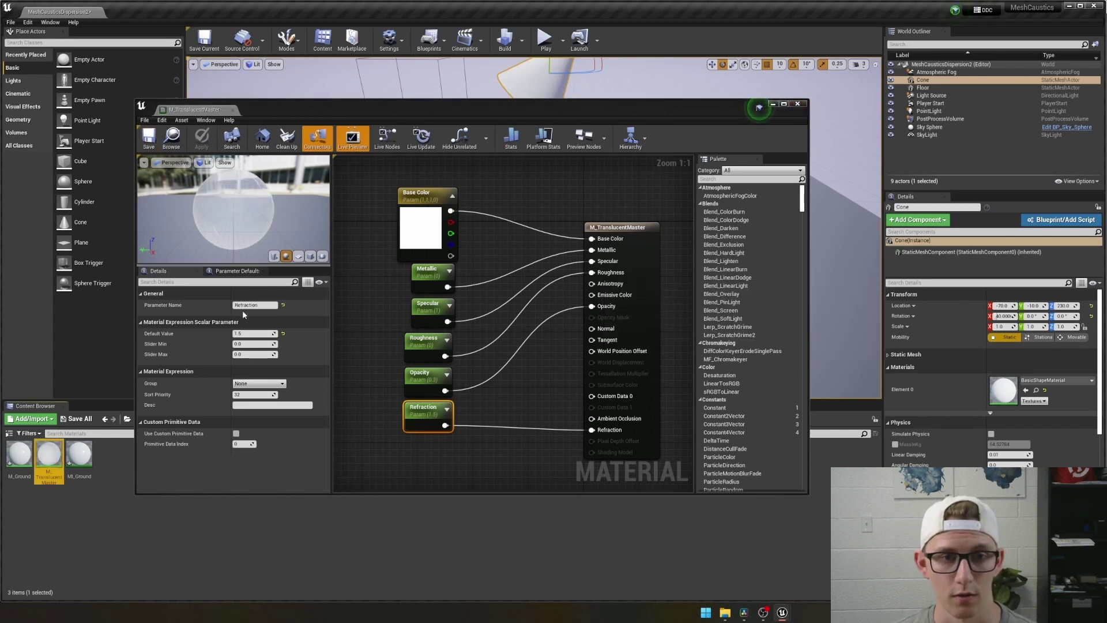
pyautogui.click(238, 271)
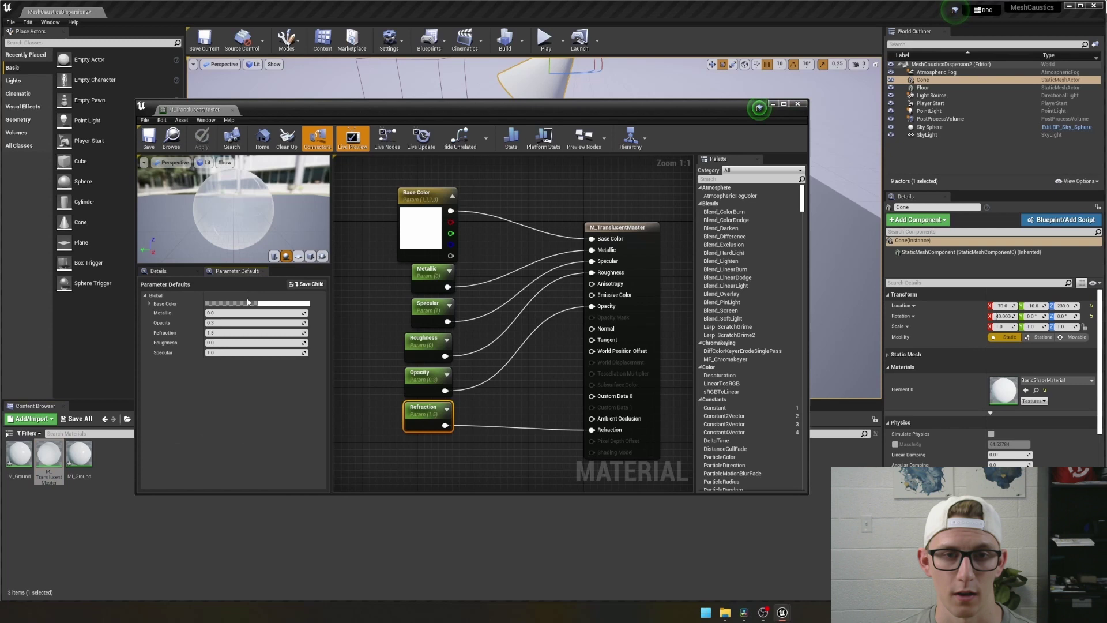
pyautogui.click(797, 104)
# Step: Create a material instance from M_TranslucentMaster and name it MI_Glass
pyautogui.rightClick(46, 453)
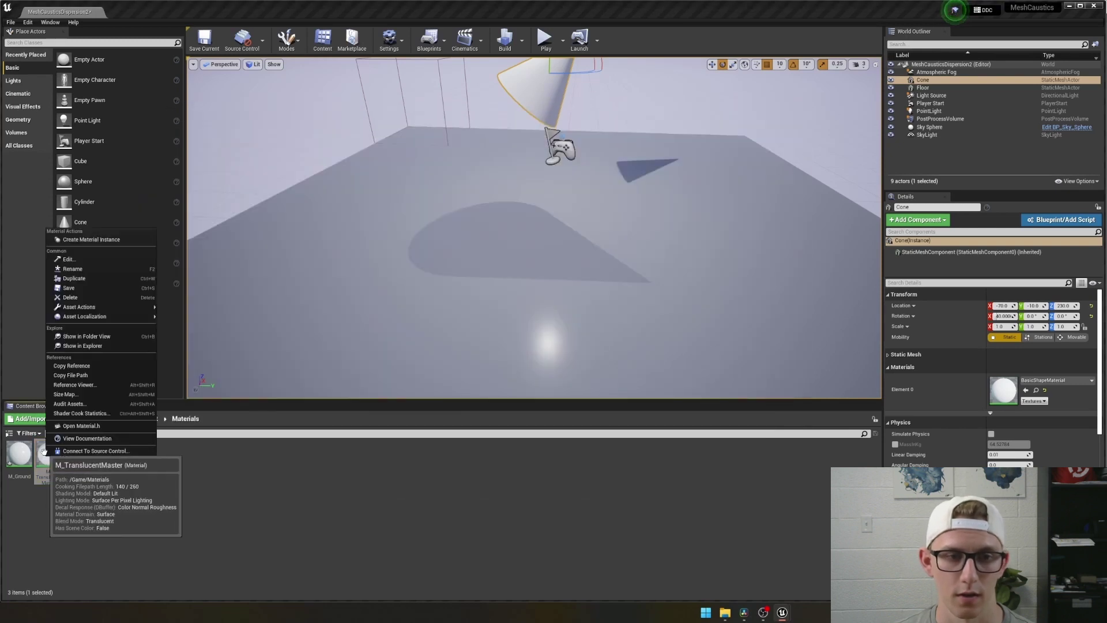
pyautogui.click(68, 241)
pyautogui.press('End')
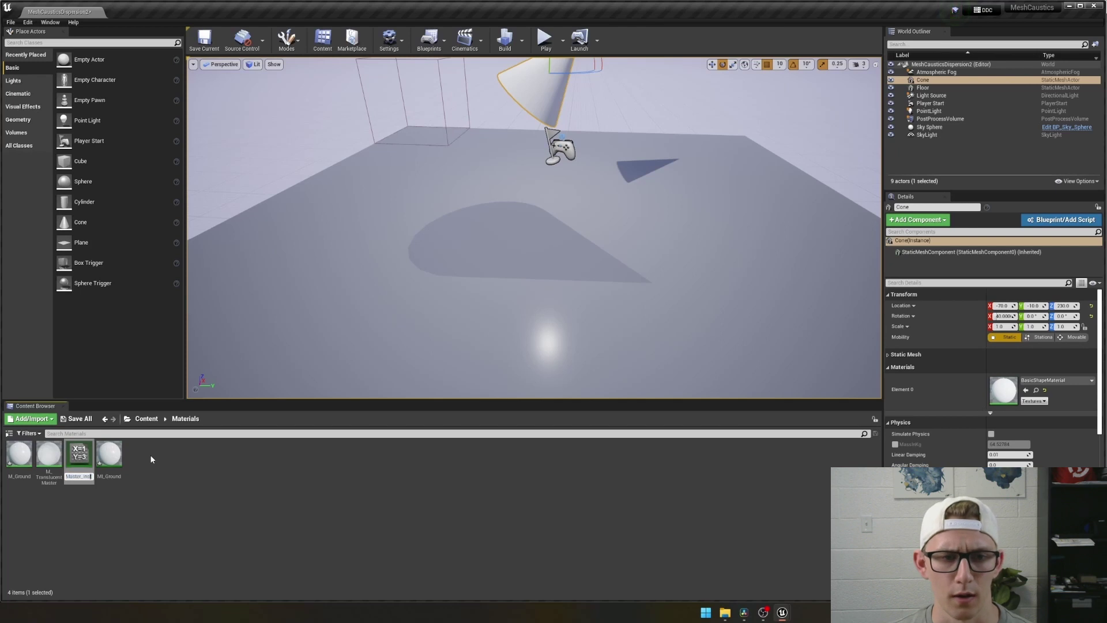
pyautogui.hotkey('shift', 'Left')
pyautogui.hotkey('shift', 'Left')
pyautogui.hotkey('shift', 'Left')
pyautogui.hotkey('shift', 'Left')
pyautogui.hotkey('shift', 'Left')
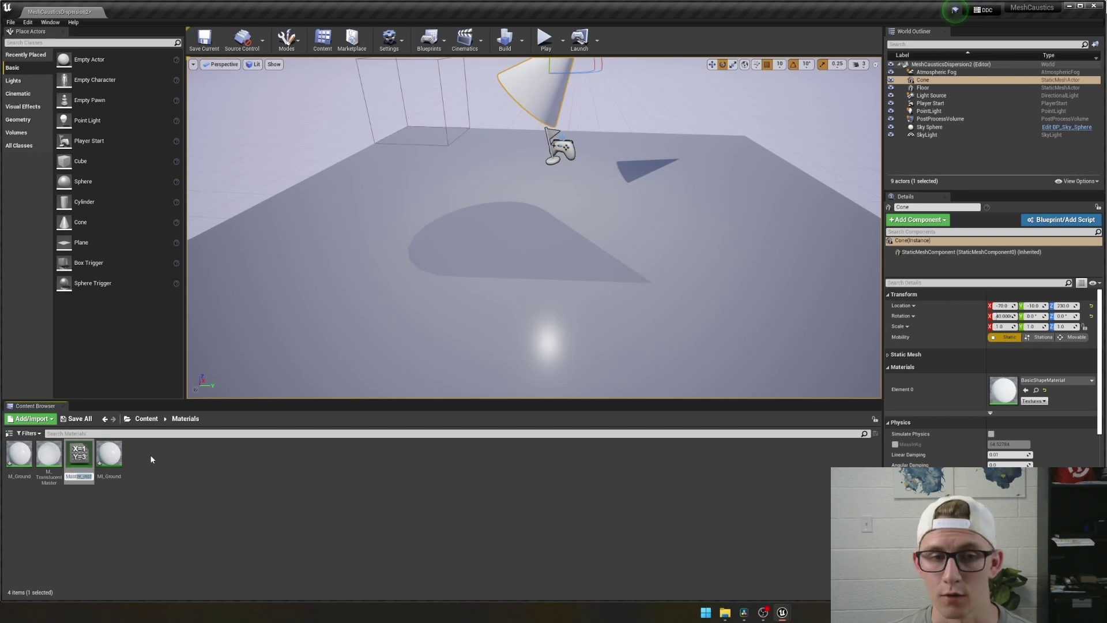
pyautogui.write('_Translucen')
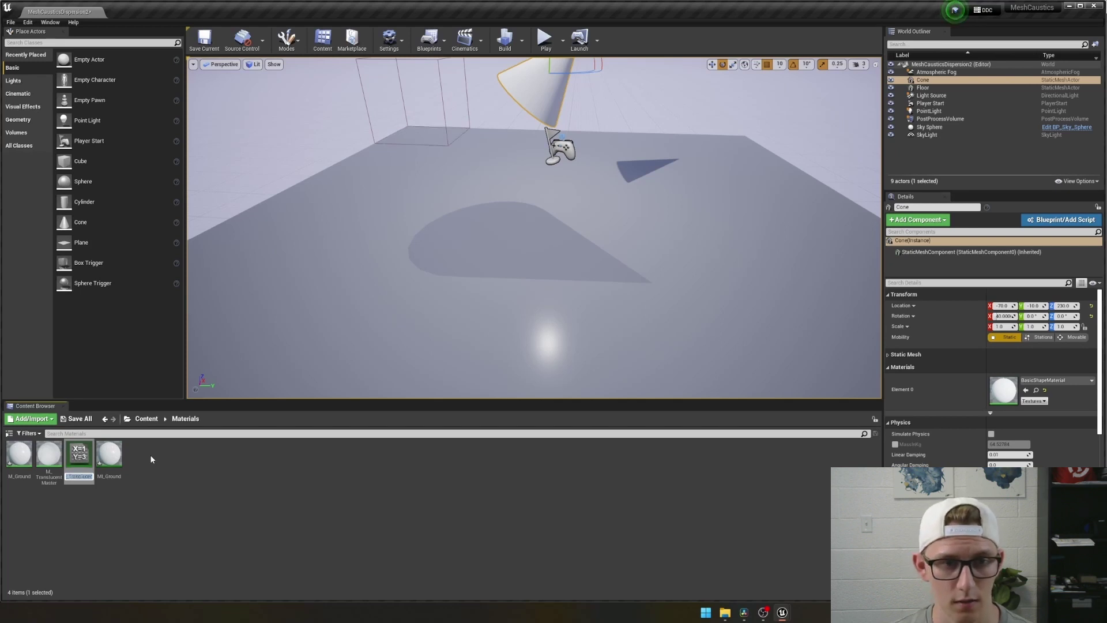
pyautogui.write('MI')
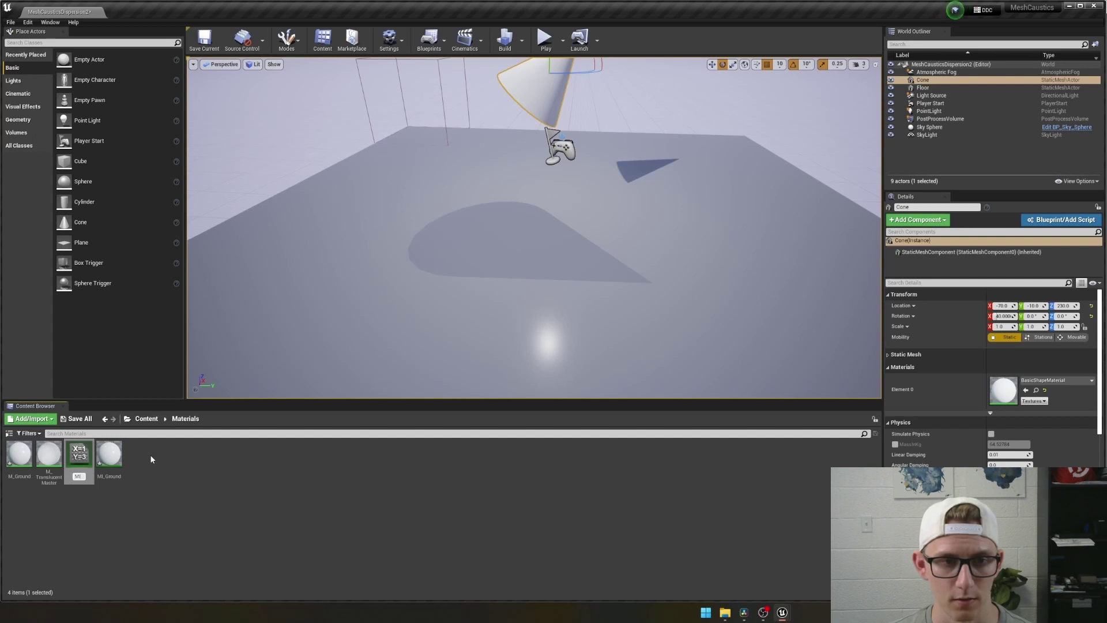
pyautogui.write('_Glass')
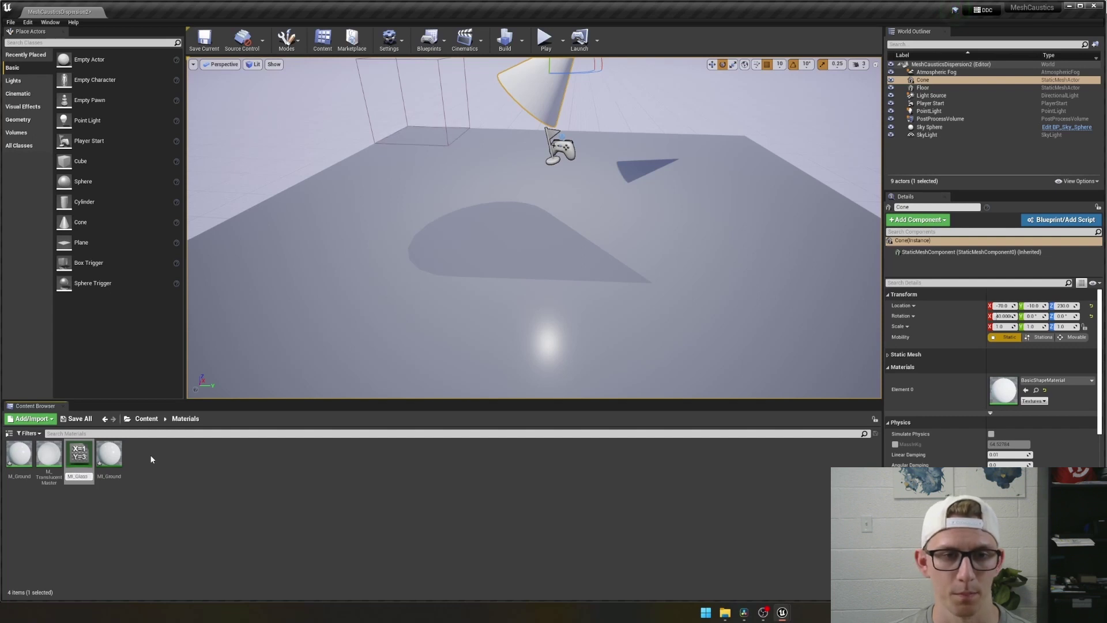
# Step: Confirm the MI_Glass name and duplicate that material instance as MI_Gem
pyautogui.press('Return')
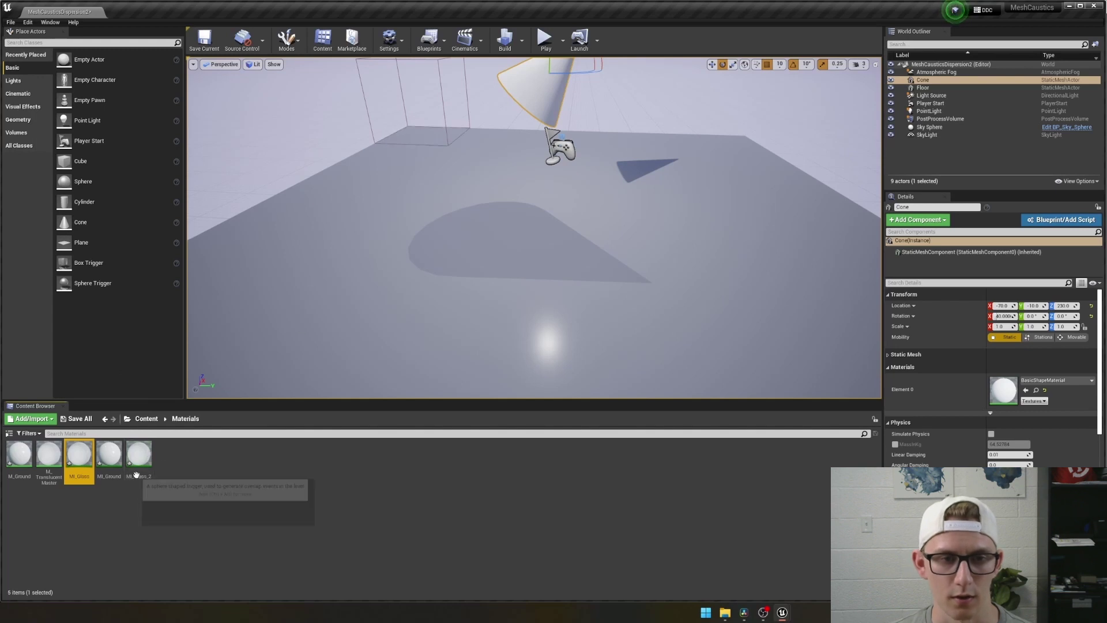
pyautogui.click(145, 478)
pyautogui.click(144, 478)
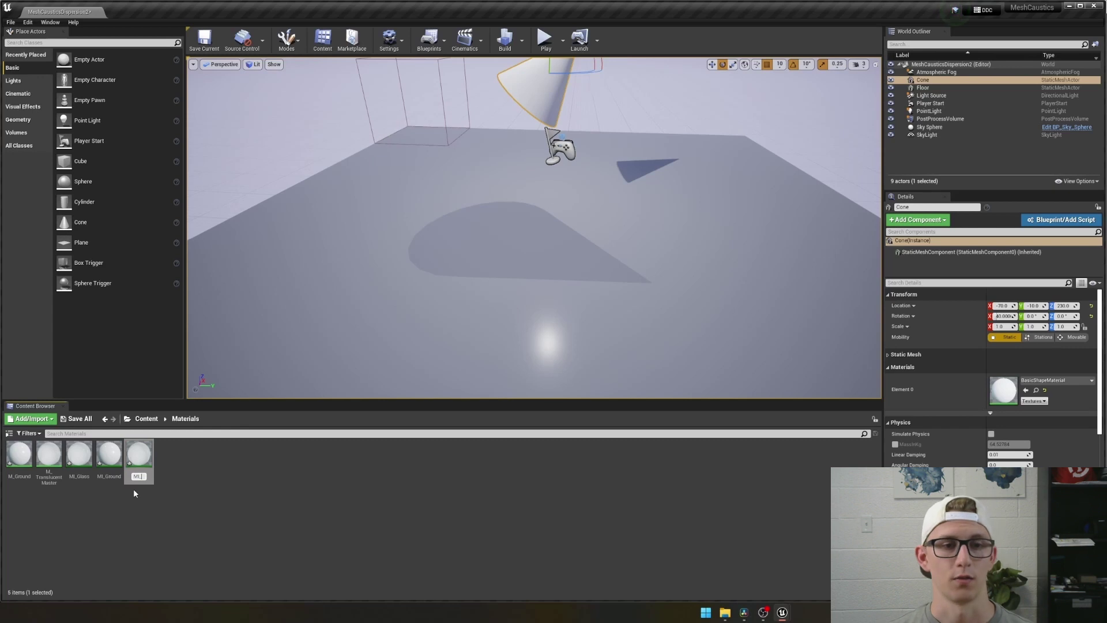
pyautogui.press('Return')
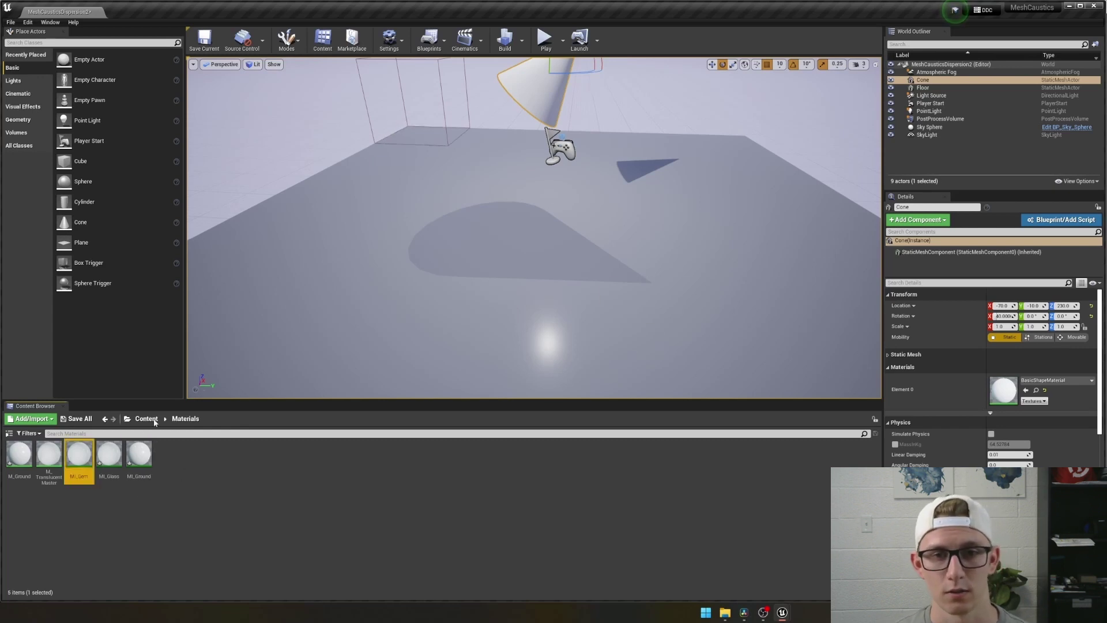
# Step: Override the Refraction parameter of MI_Glass with 1.45 and close its editor
pyautogui.doubleClick(109, 454)
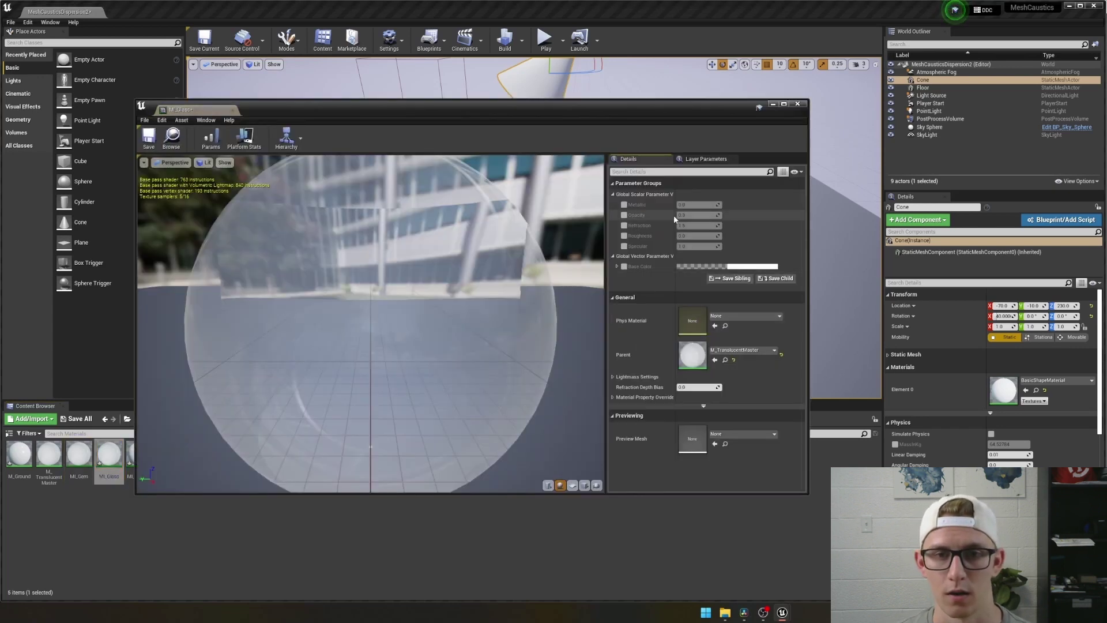
pyautogui.click(624, 214)
pyautogui.moveTo(707, 214); pyautogui.dragTo(707, 215)
pyautogui.click(727, 215)
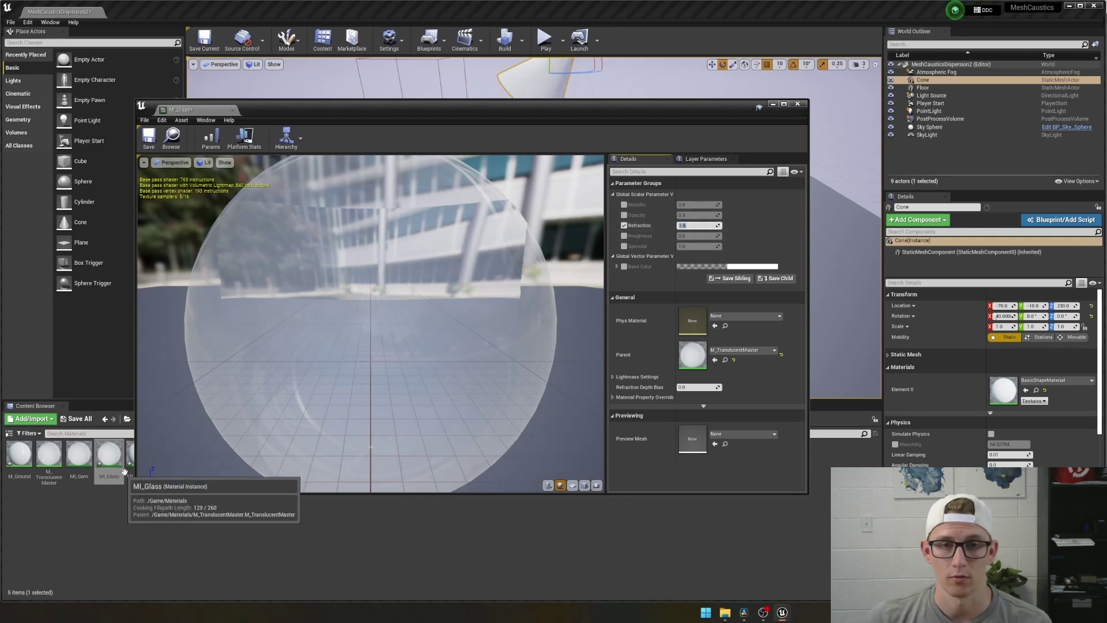
pyautogui.press('Return')
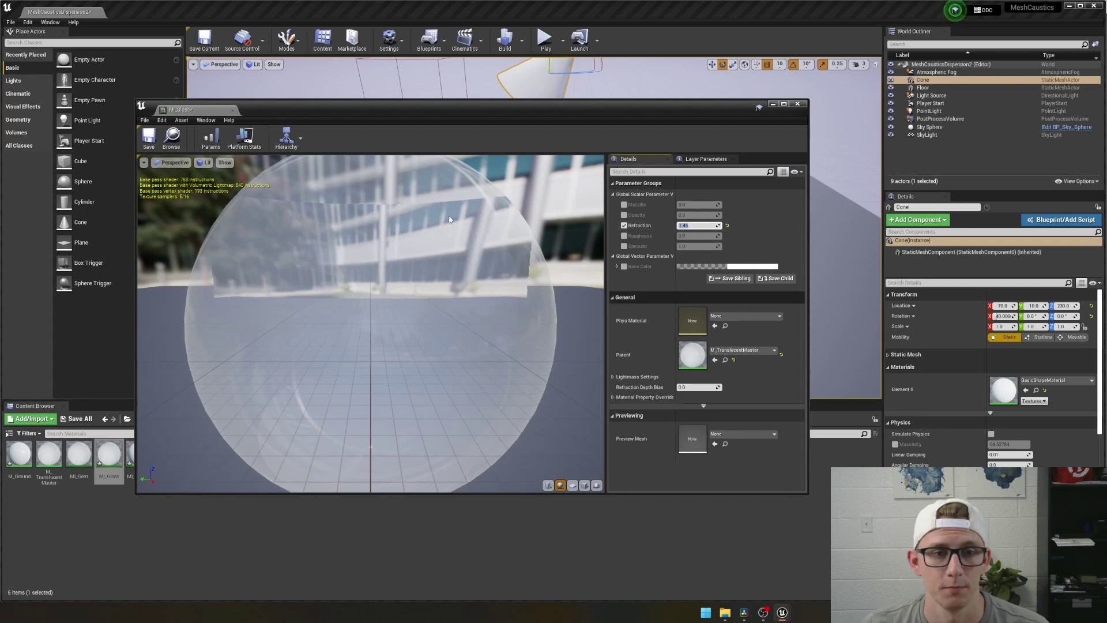
pyautogui.click(171, 137)
pyautogui.click(806, 106)
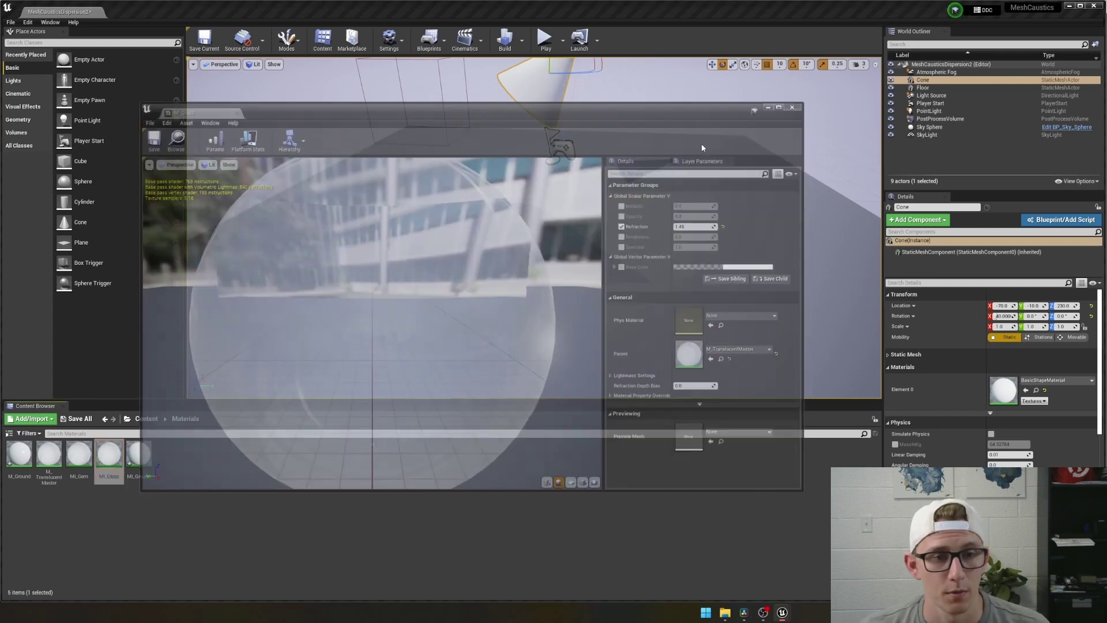
# Step: Override the Refraction parameter of MI_Gem with 2.42, save the instance and close its editor
pyautogui.click(79, 455)
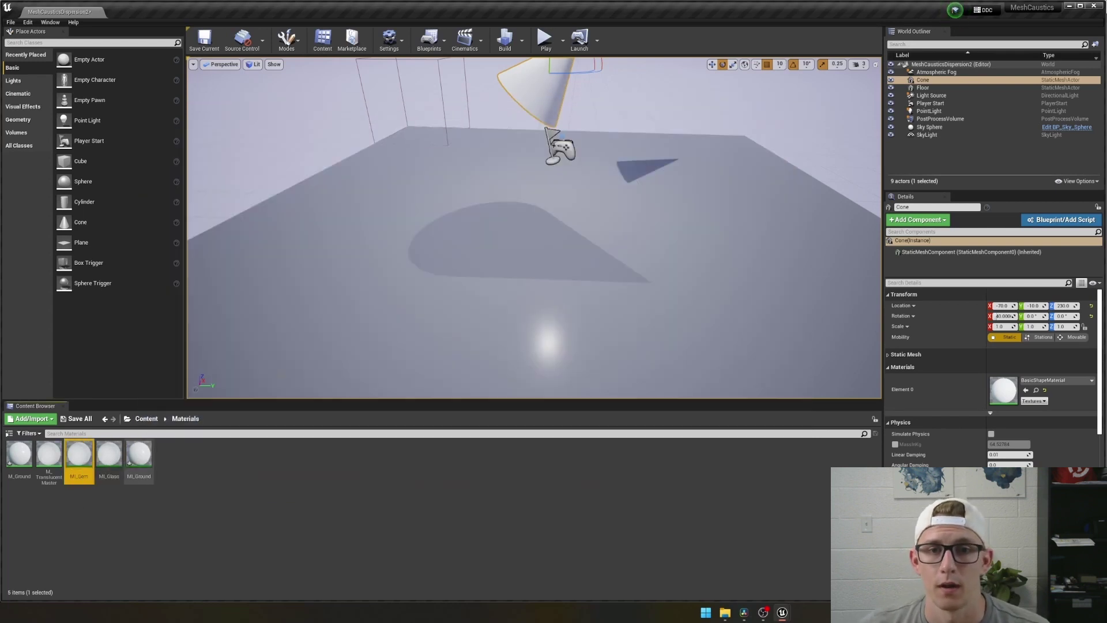
pyautogui.doubleClick(79, 454)
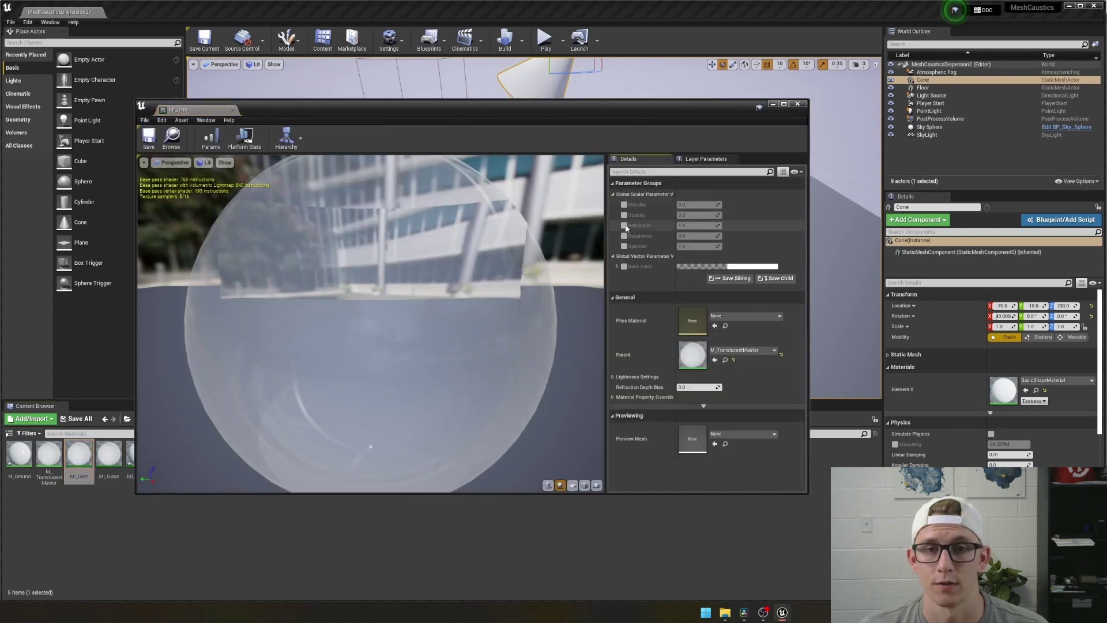
pyautogui.click(624, 225)
pyautogui.click(701, 225)
pyautogui.write('2')
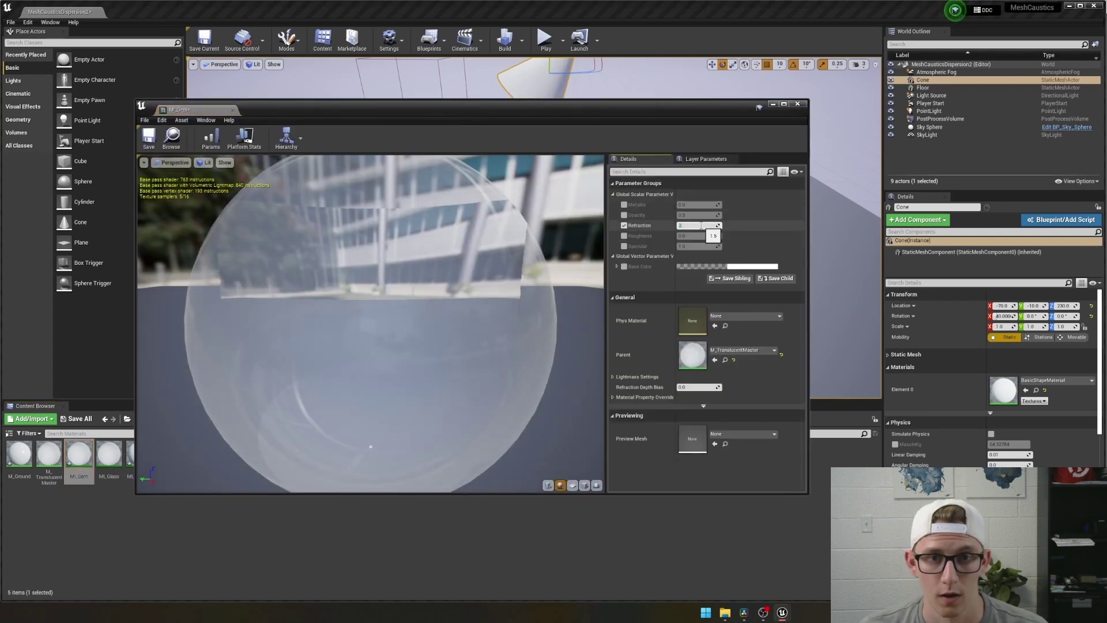
pyautogui.write('.42')
pyautogui.press('Return')
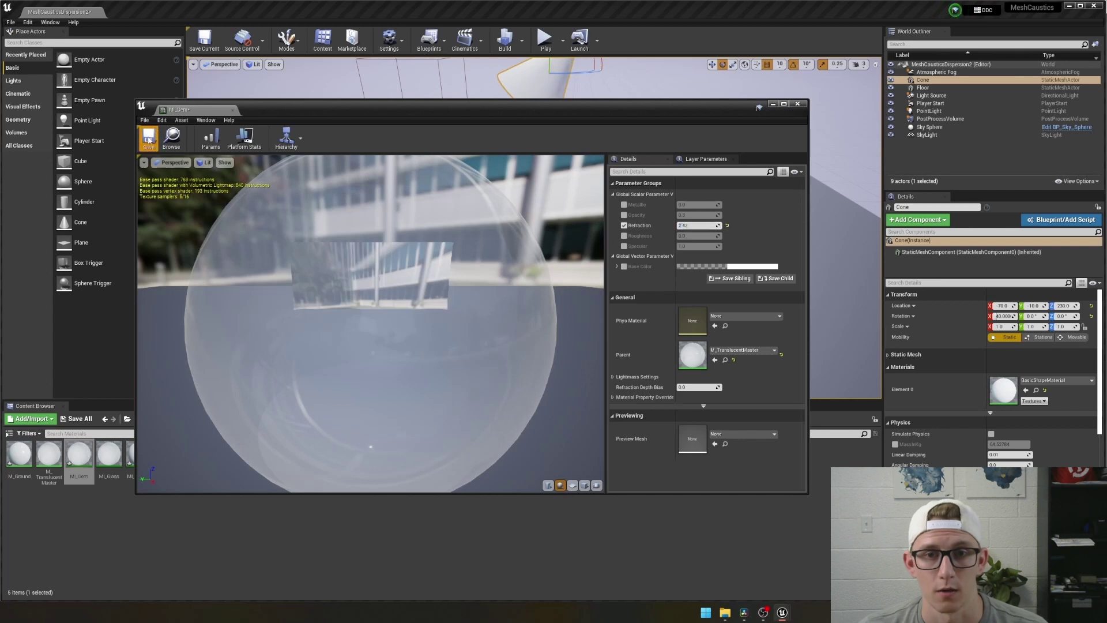
pyautogui.click(149, 137)
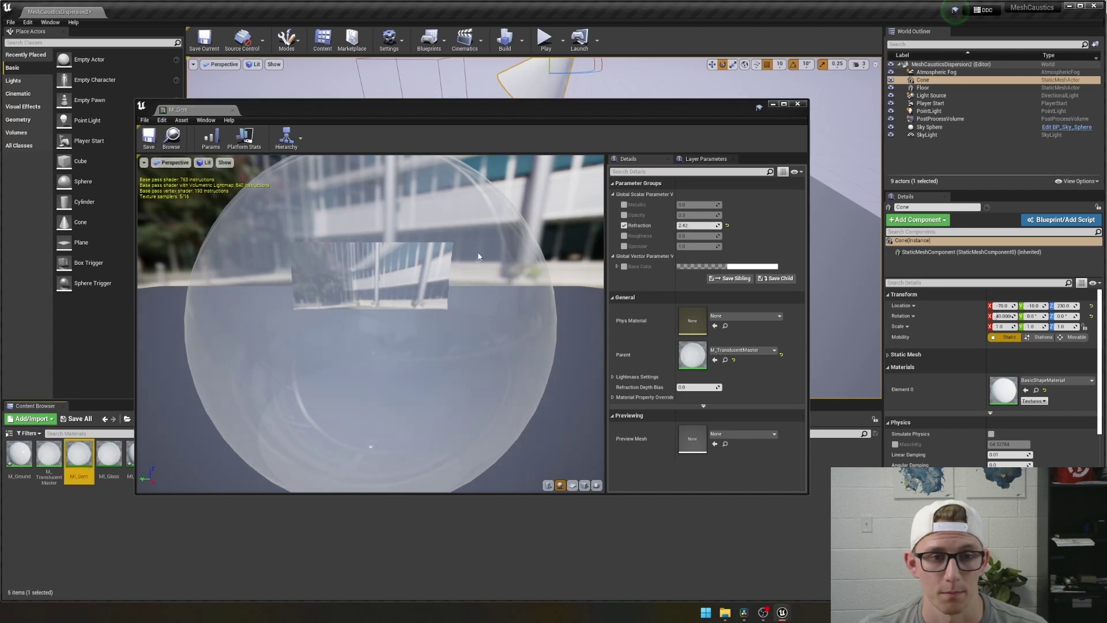
pyautogui.click(798, 104)
# Step: Apply the MI_Glass material to the tilted cone above the floor
pyautogui.click(333, 477)
pyautogui.moveTo(567, 245); pyautogui.dragTo(529, 72, button='right')
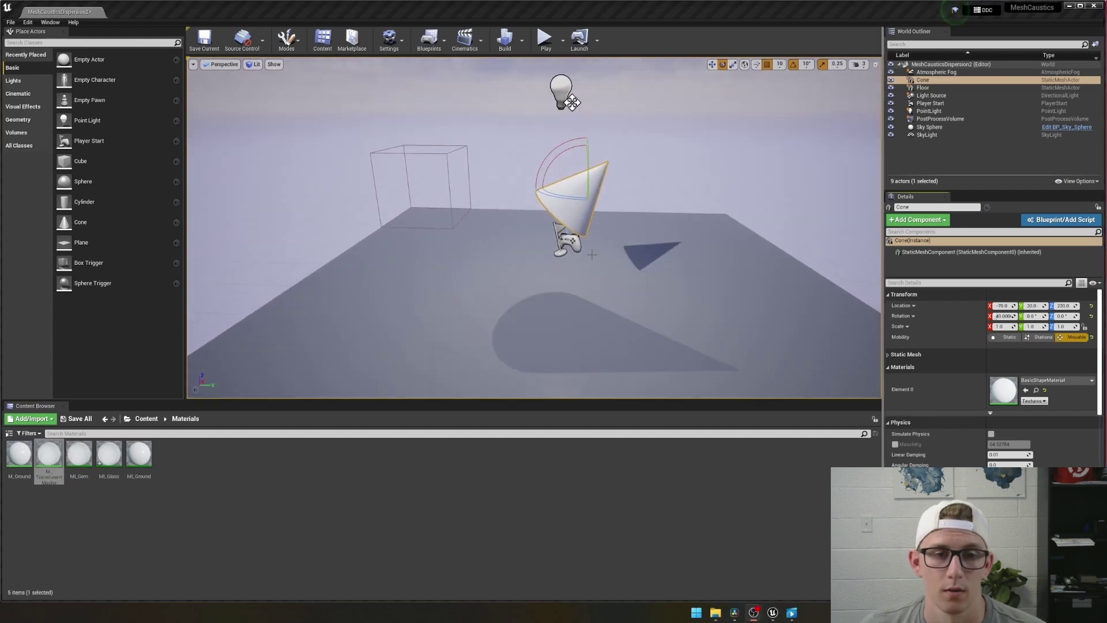
pyautogui.click(762, 260)
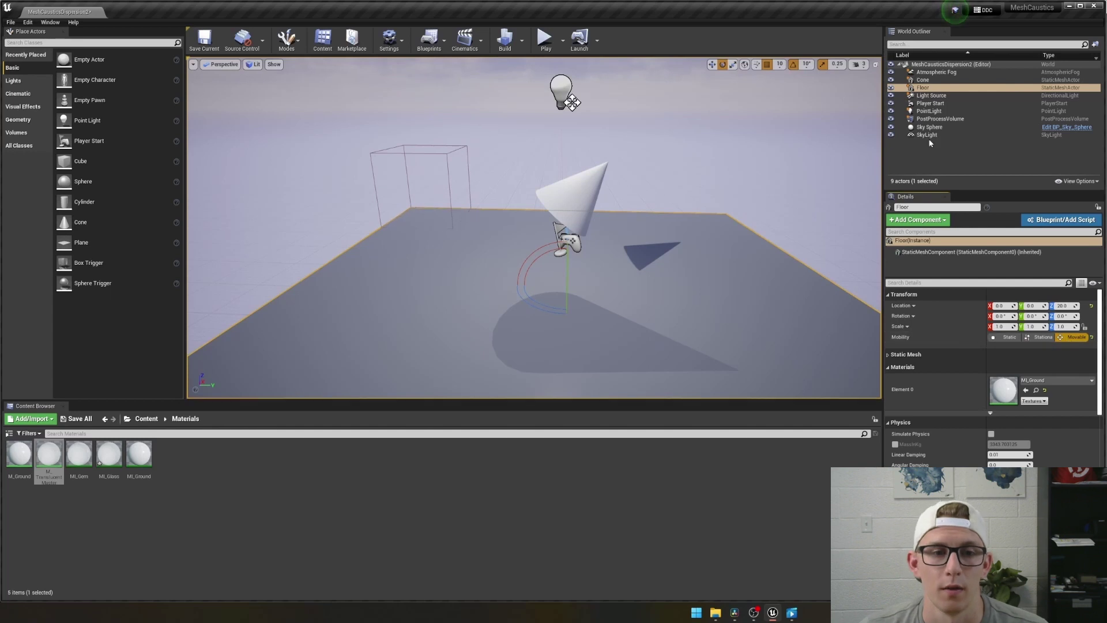
pyautogui.click(923, 81)
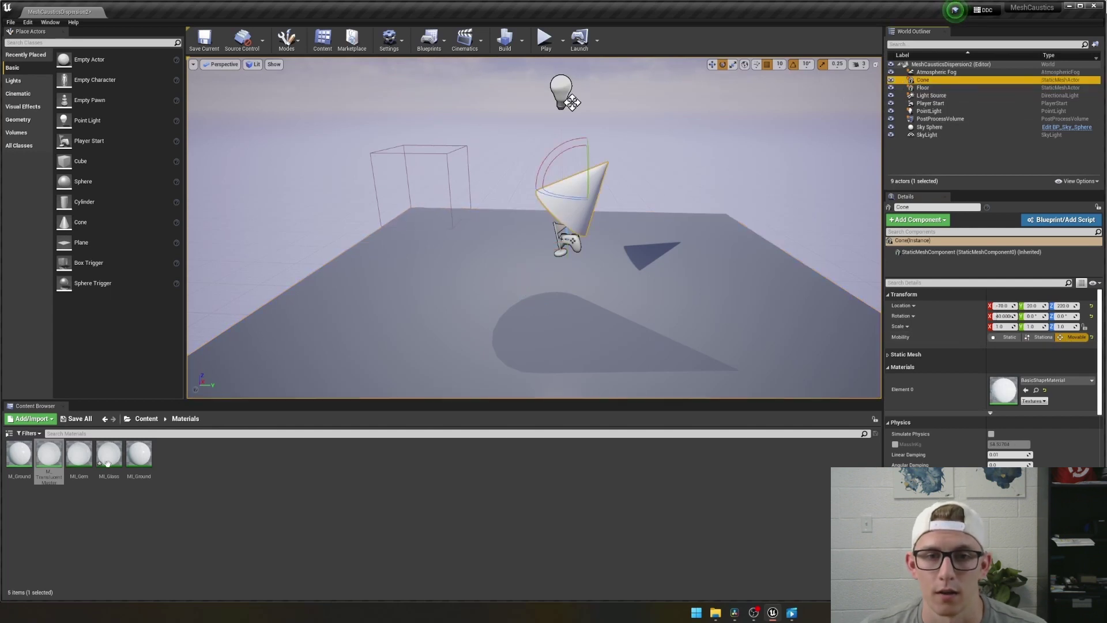
pyautogui.moveTo(109, 454); pyautogui.dragTo(554, 247)
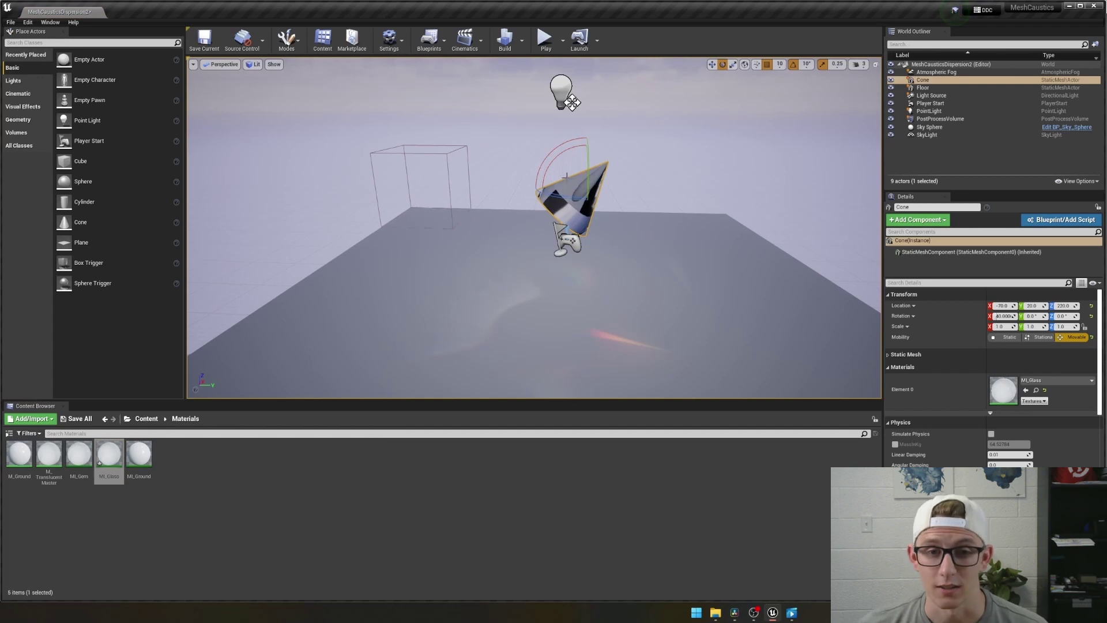
# Step: Lower the glass cone to a Z location of 200 and rotate it about the vertical axis by about -190 degrees
pyautogui.press('w')
pyautogui.moveTo(586, 155)
pyautogui.mouseDown()
pyautogui.moveTo(580, 216)
pyautogui.moveTo(578, 165)
pyautogui.mouseUp()
pyautogui.press('e')
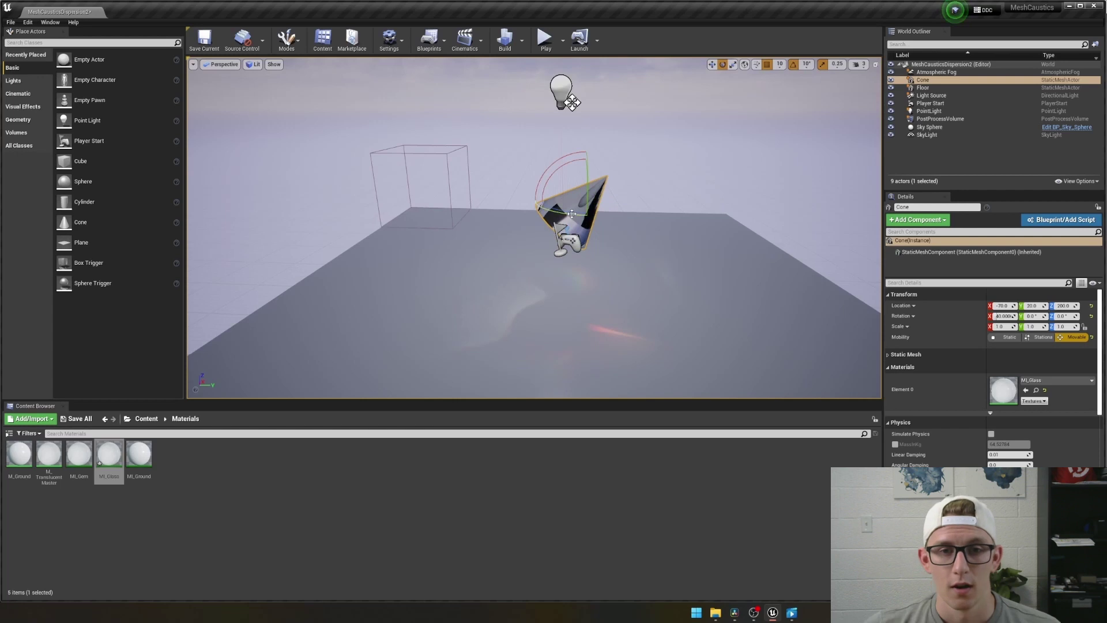
pyautogui.moveTo(566, 214); pyautogui.dragTo(678, 206)
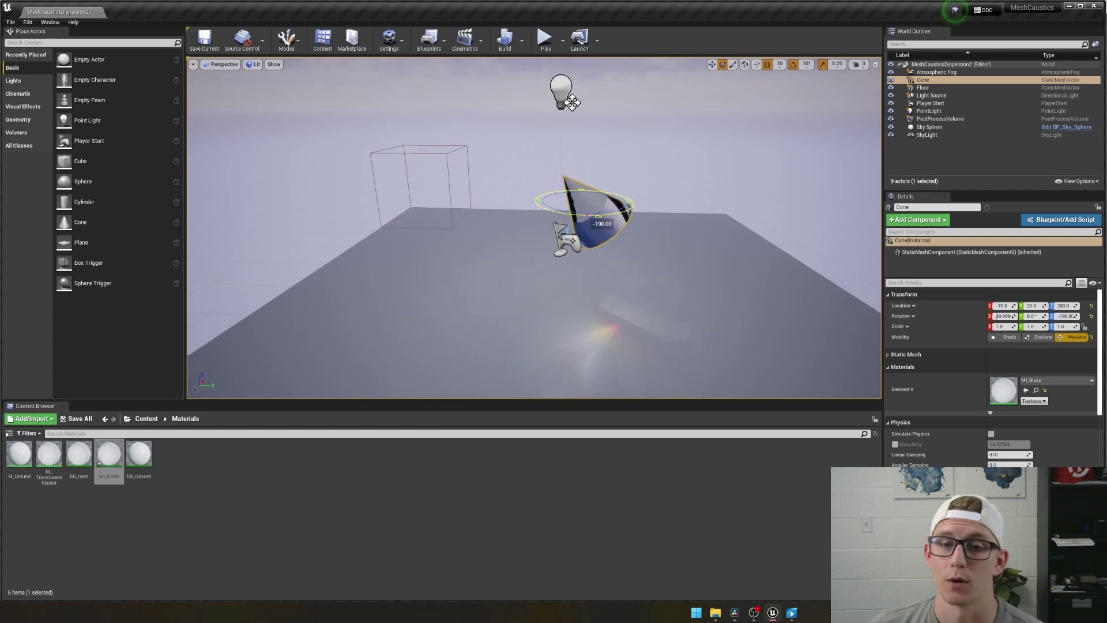